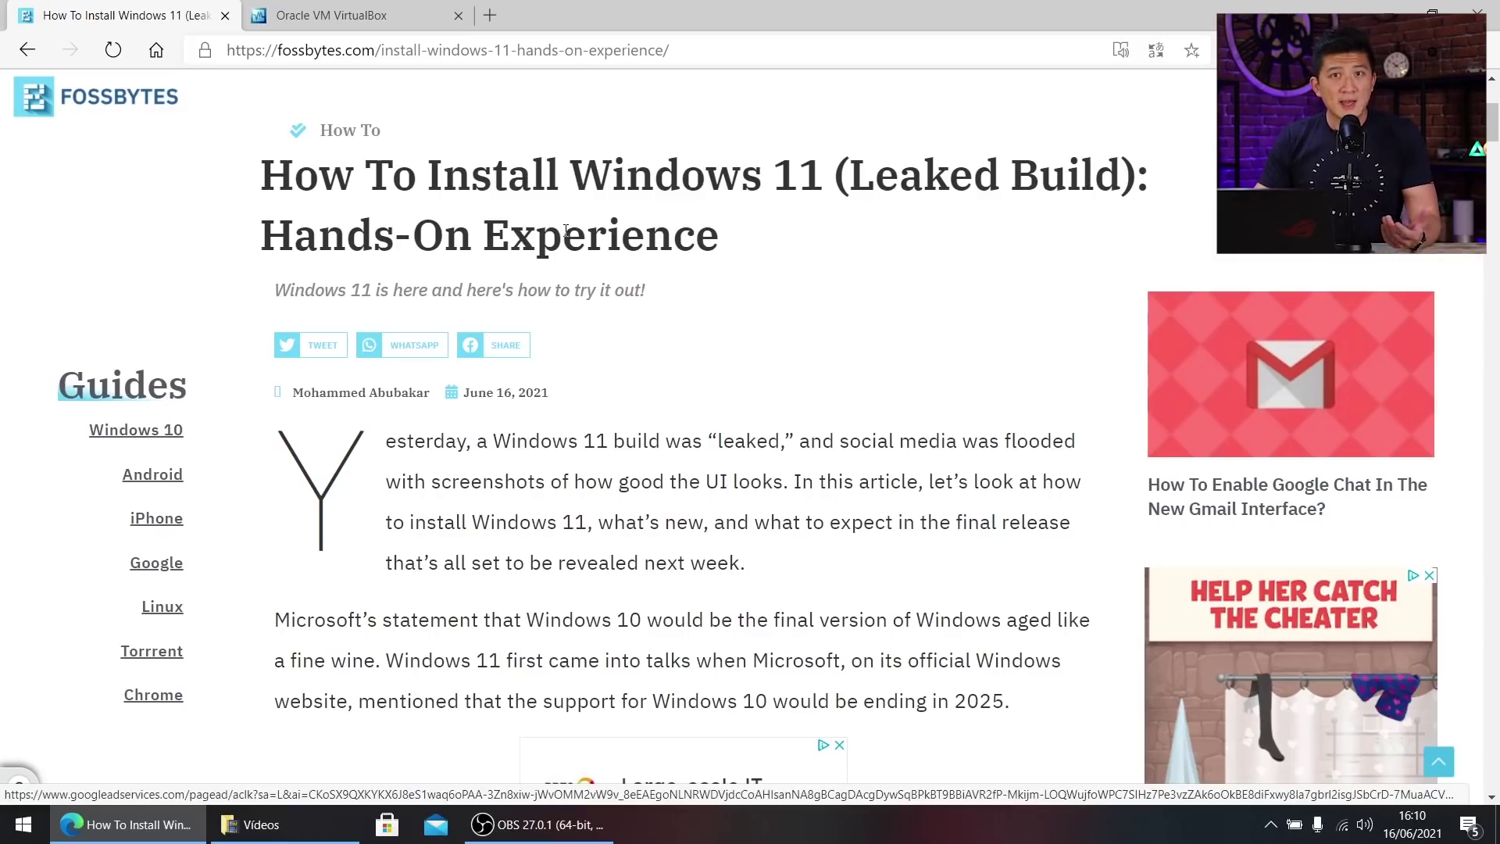
# Start the VirtualBox 6.1 download from the virtualbox.org tab in Edge.
pyautogui.click(387, 16)
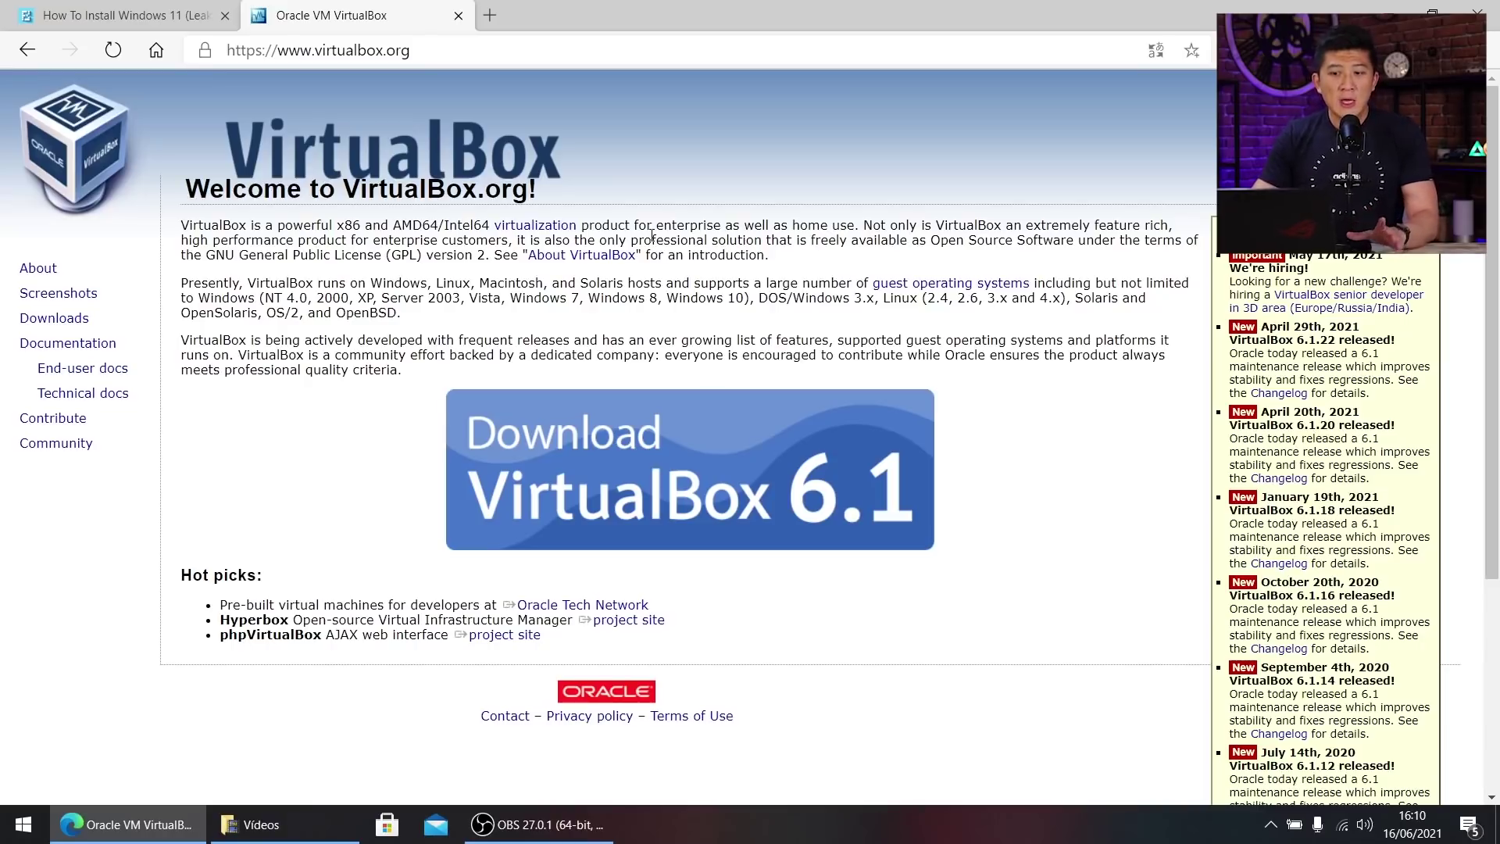
pyautogui.click(776, 526)
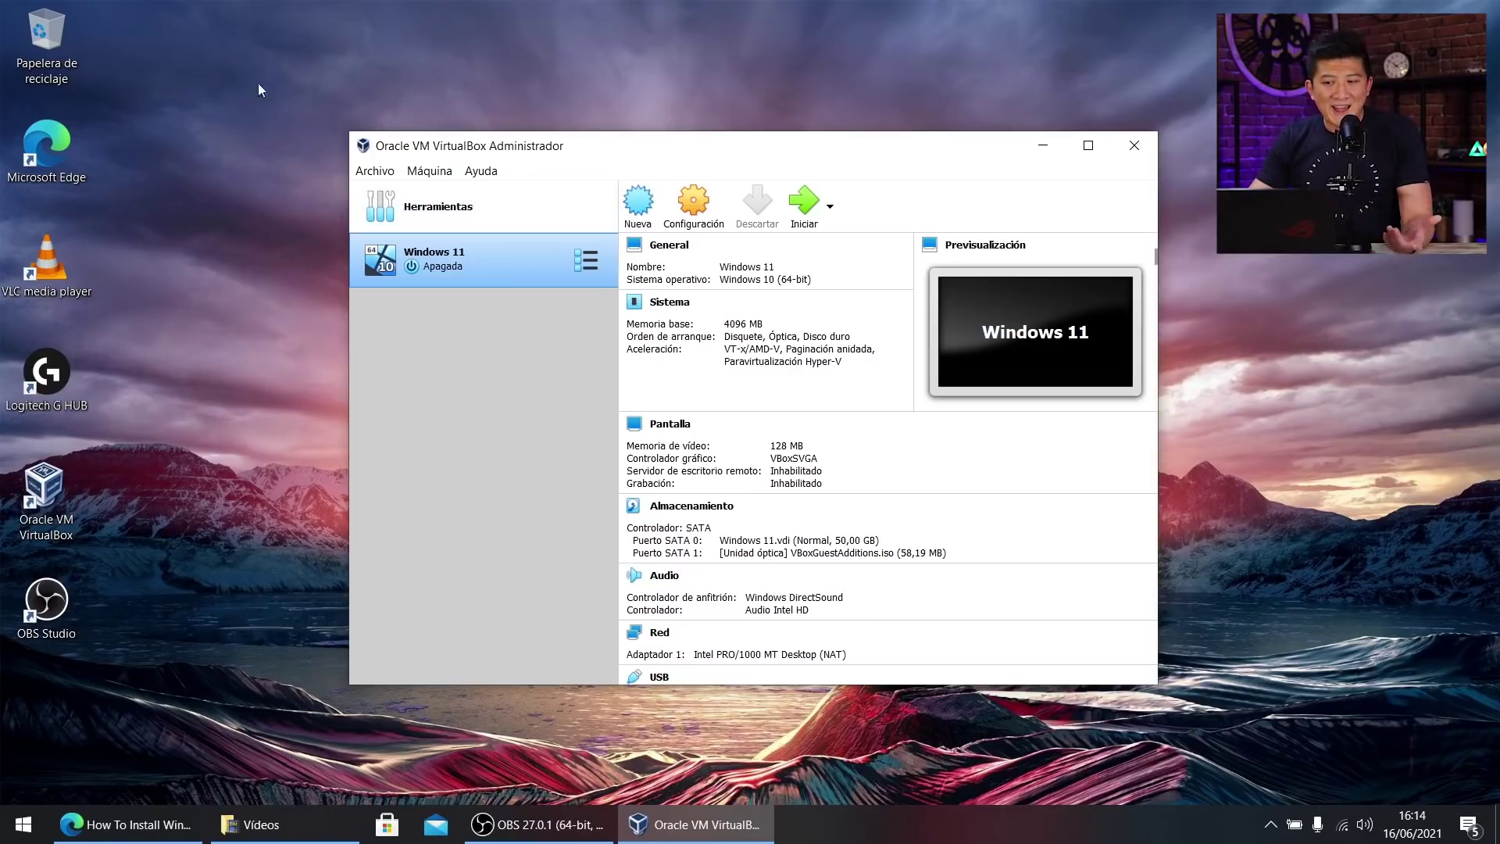
# Create a new VM named 'Windows 11b' with version Windows 10 (64-bit).
pyautogui.click(630, 207)
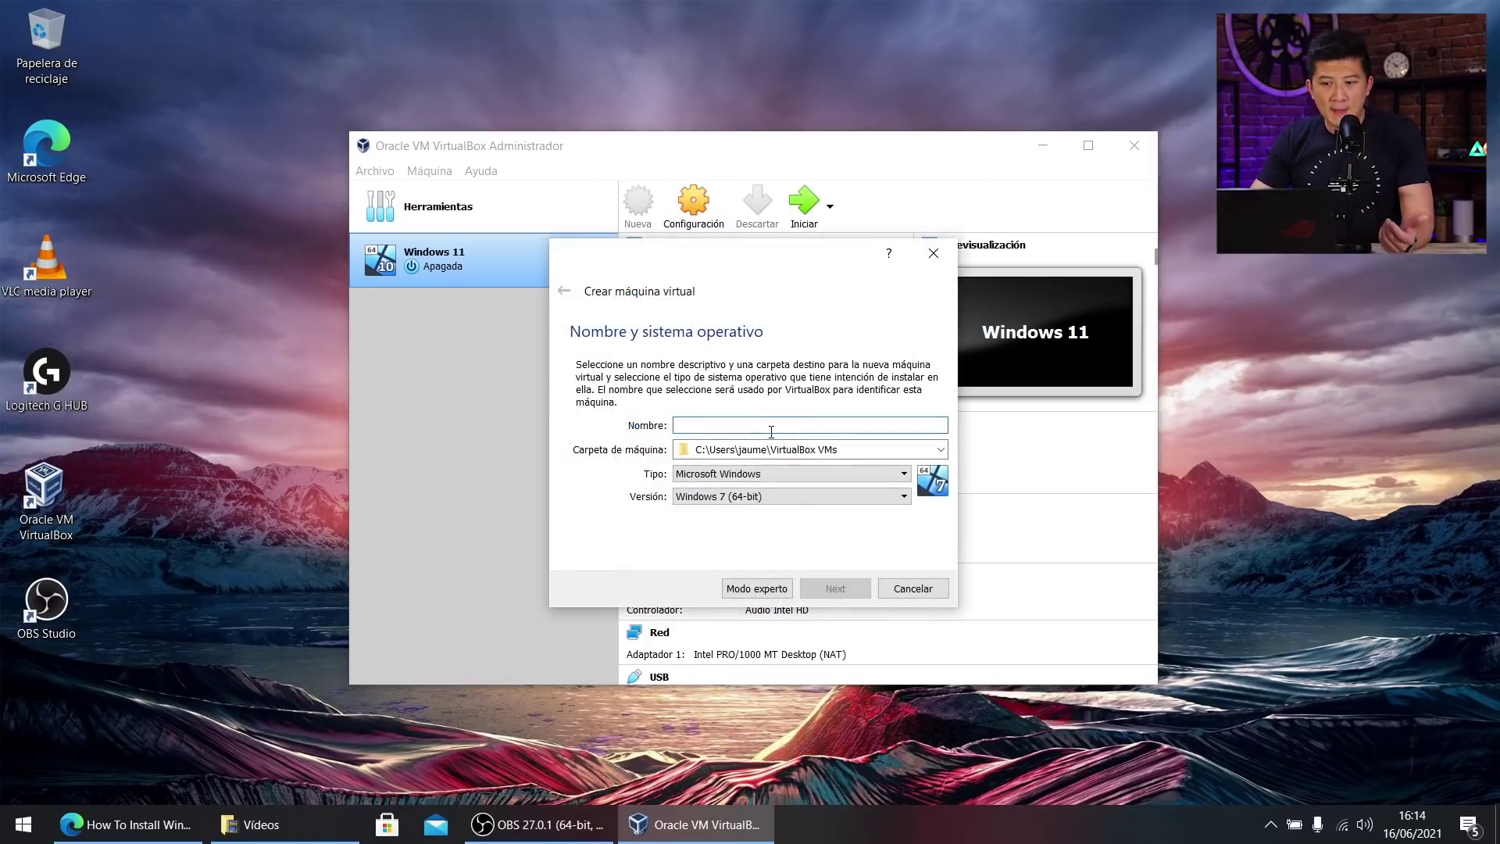
pyautogui.write('W')
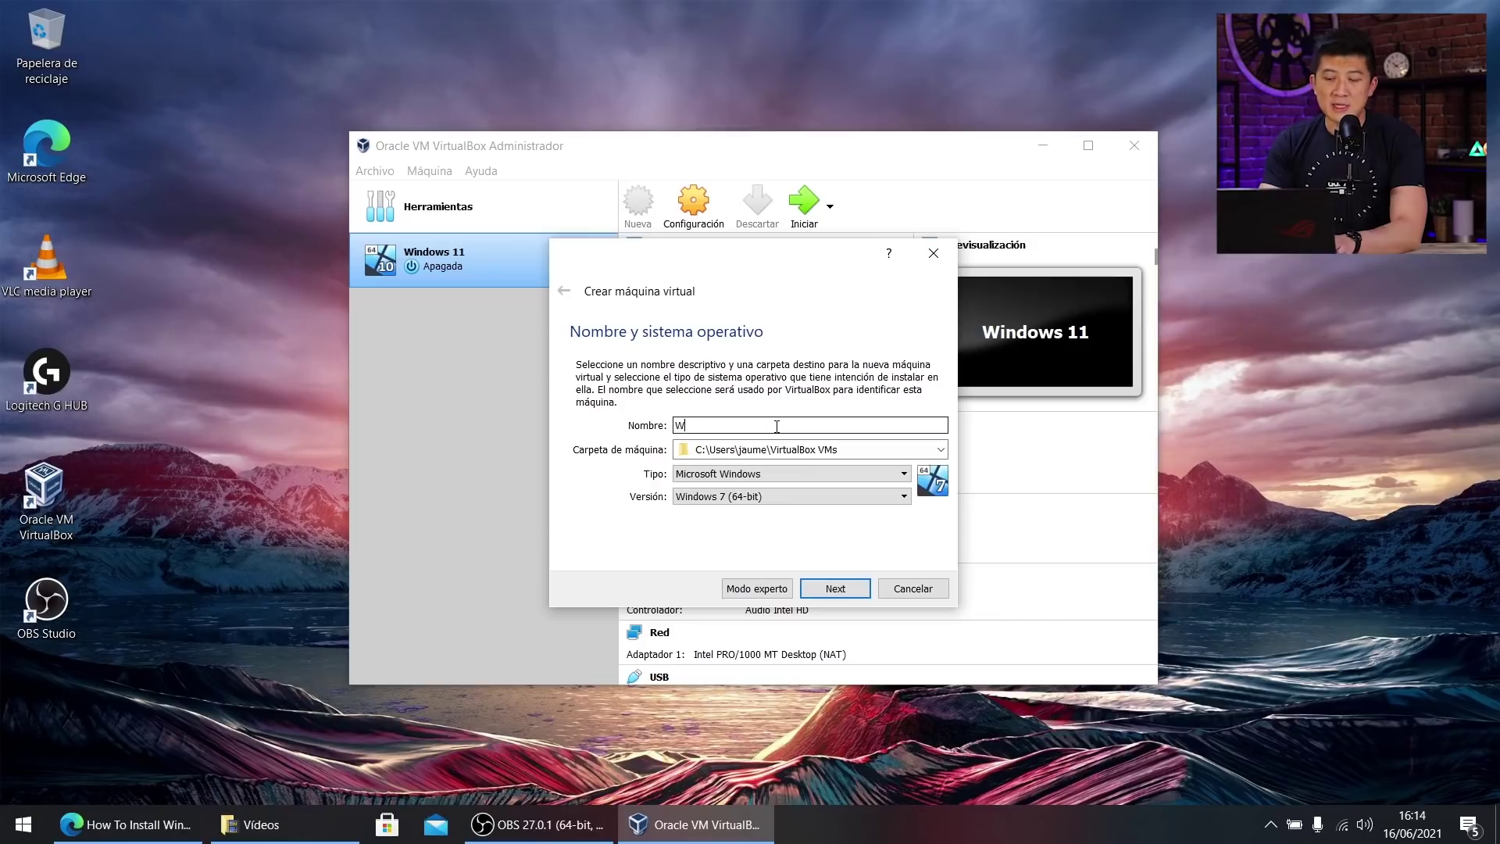
pyautogui.write('indows 11b')
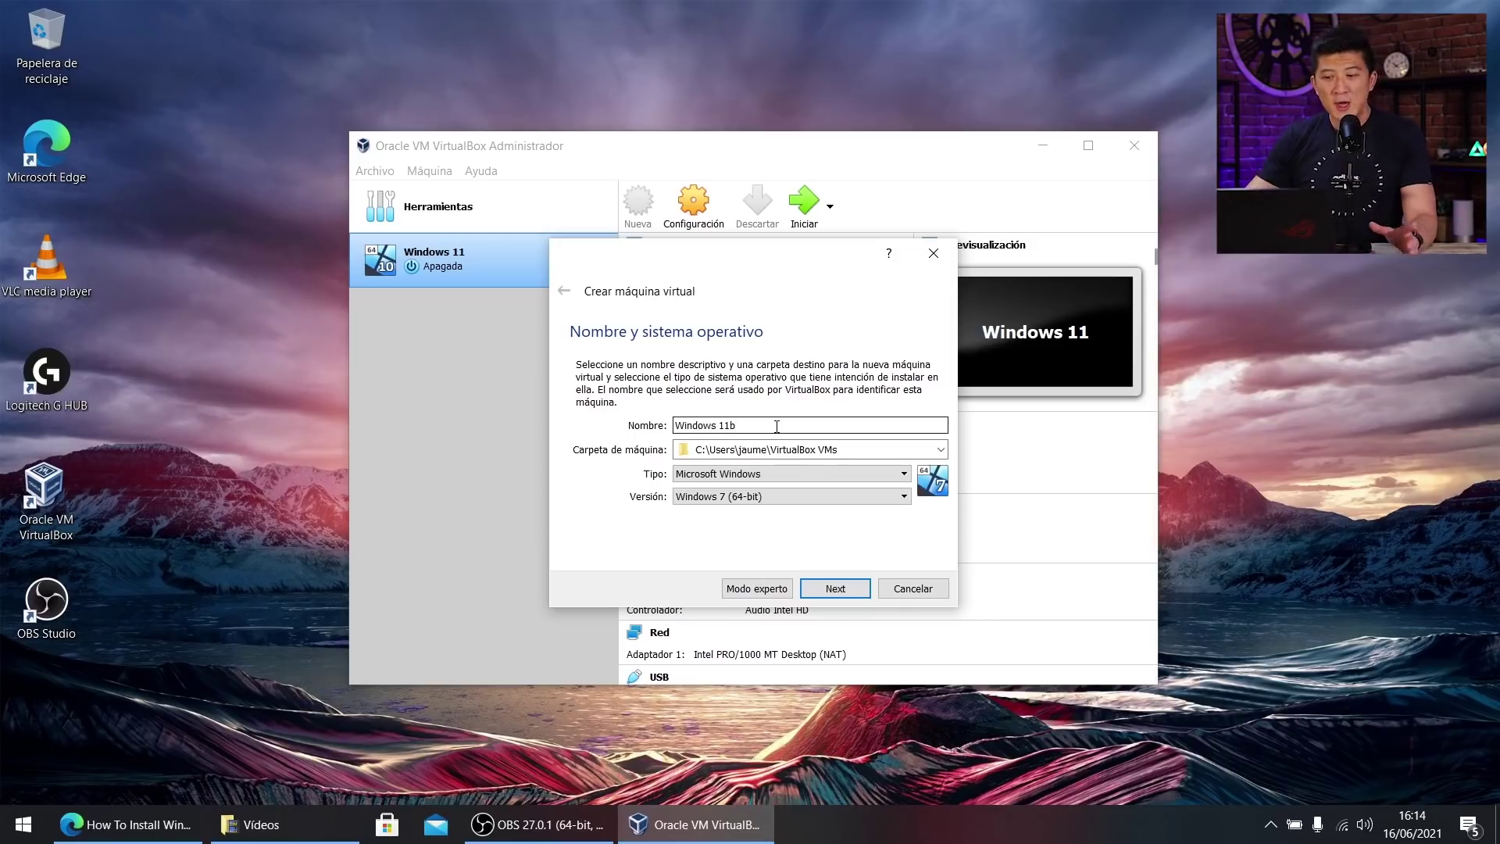
pyautogui.click(831, 497)
pyautogui.scroll(-4, 827, 513)
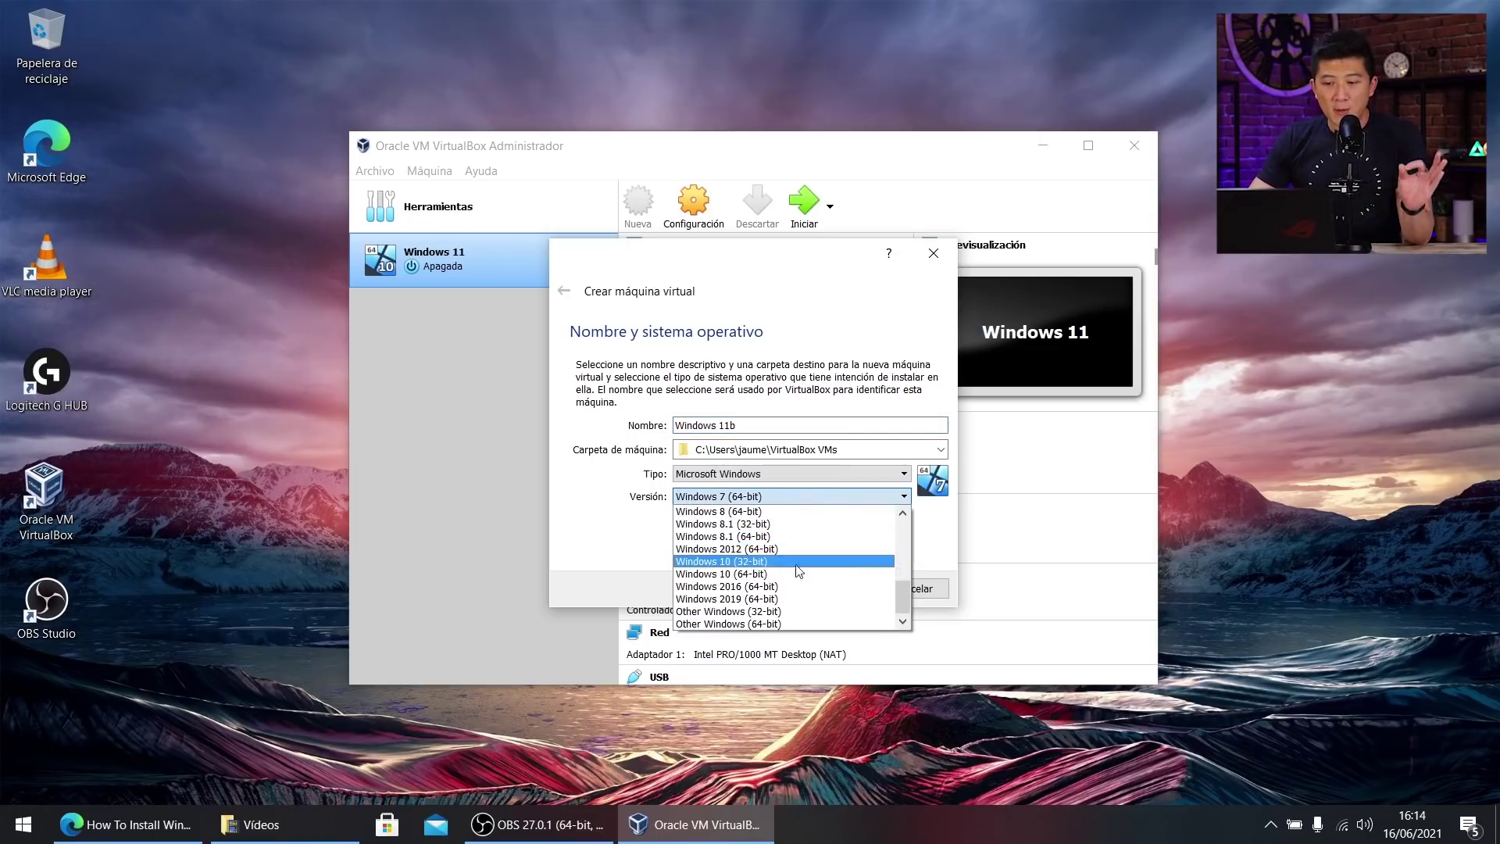
pyautogui.click(797, 574)
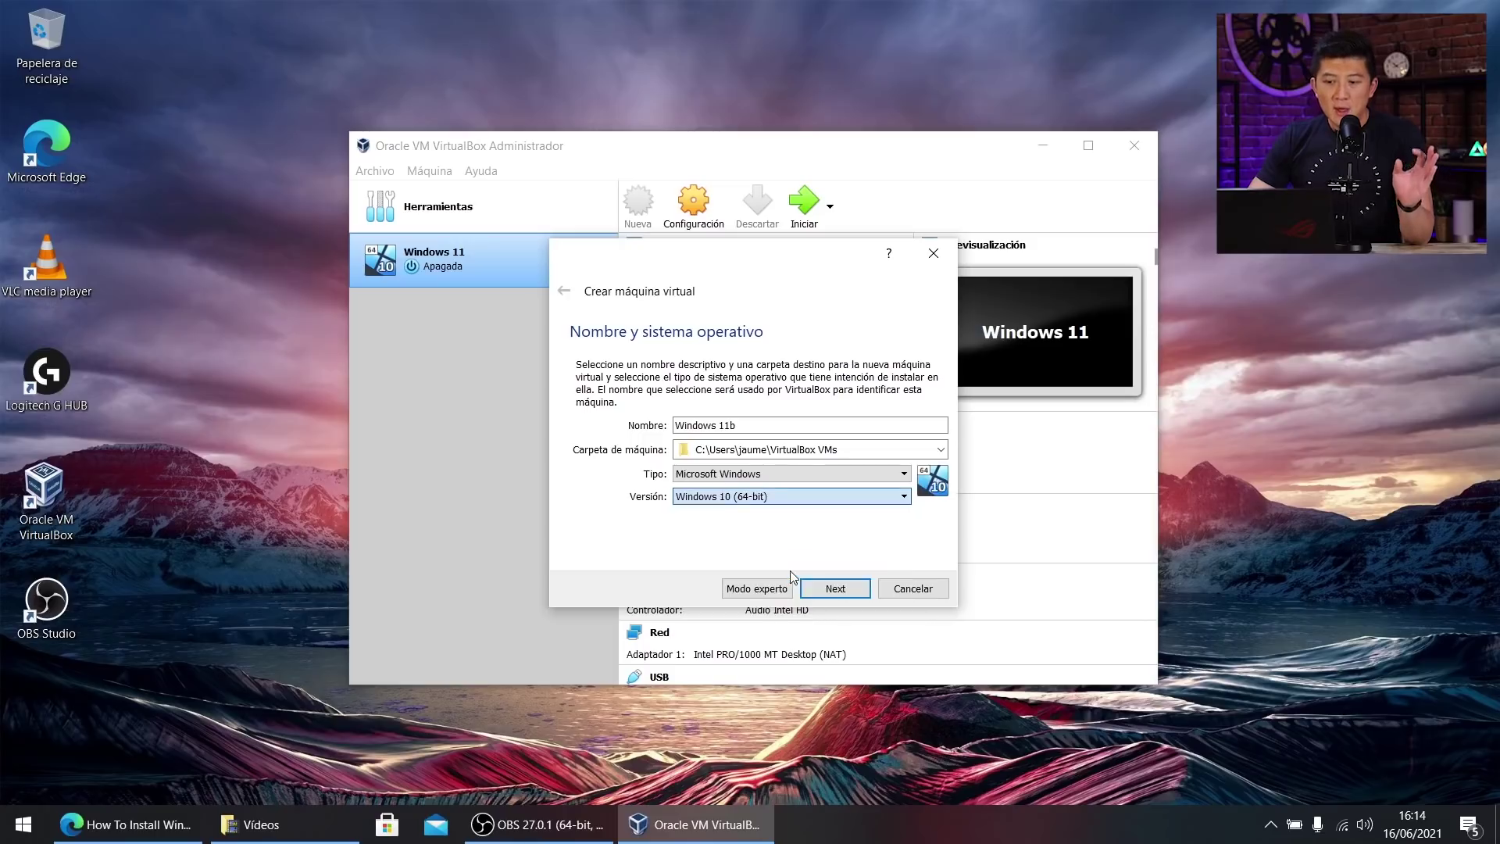
pyautogui.click(838, 587)
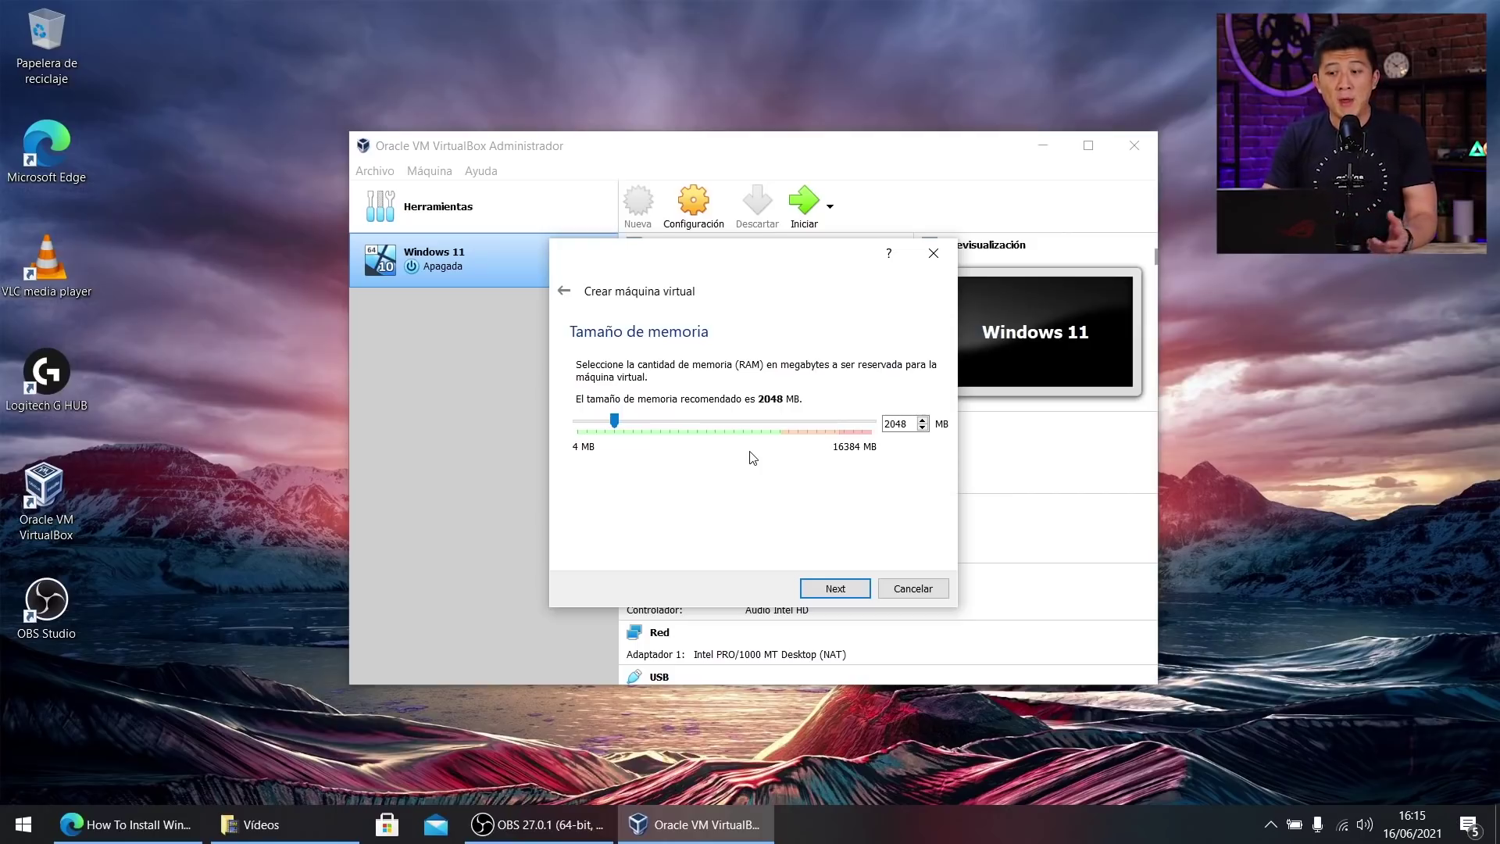
# Set the VM memory to 4096 MB and choose to create a new virtual hard disk now.
pyautogui.doubleClick(896, 424)
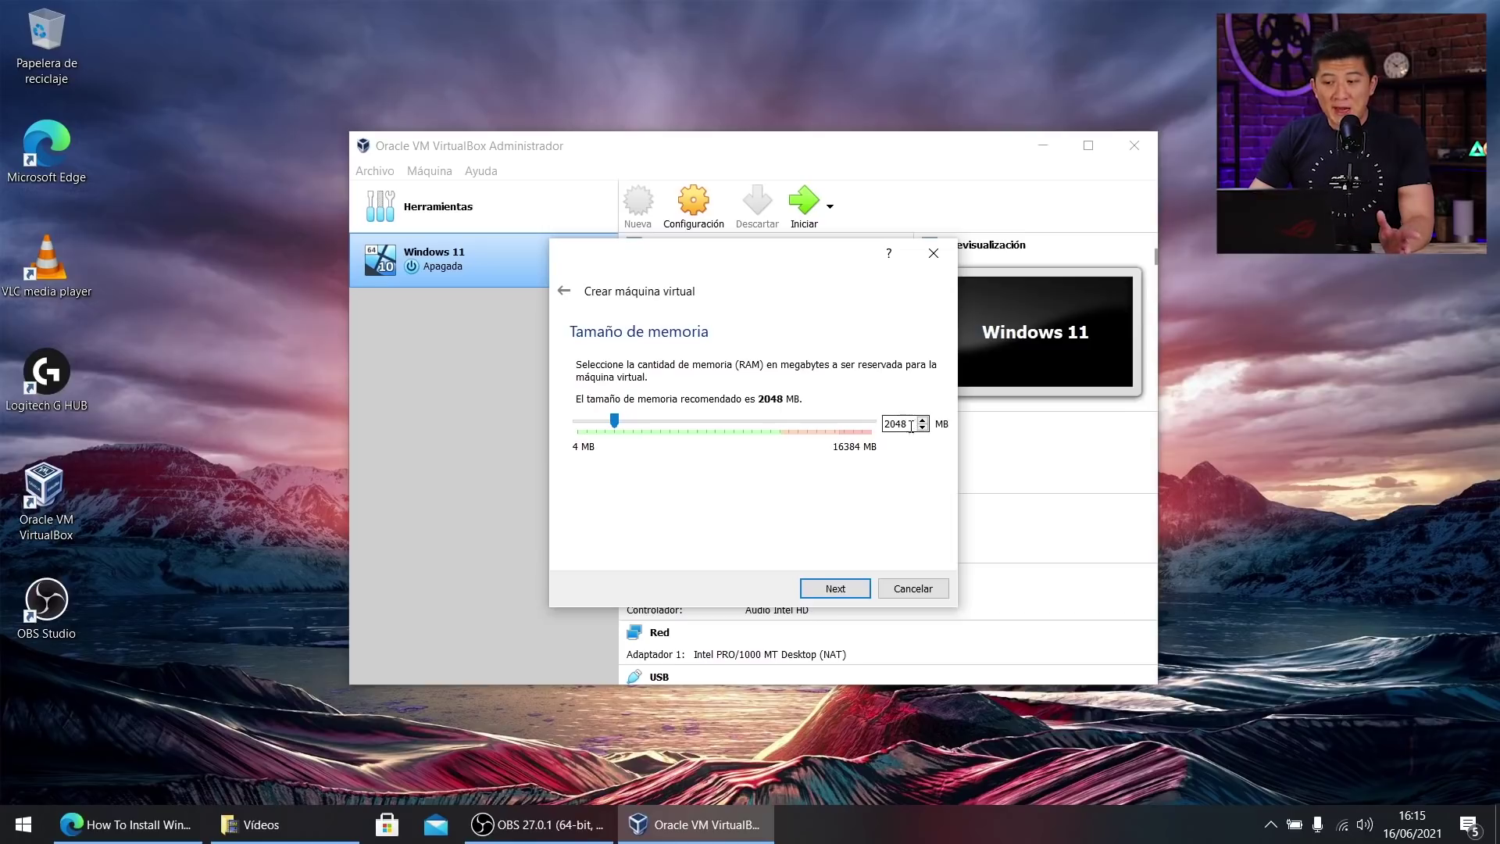
pyautogui.write('4096')
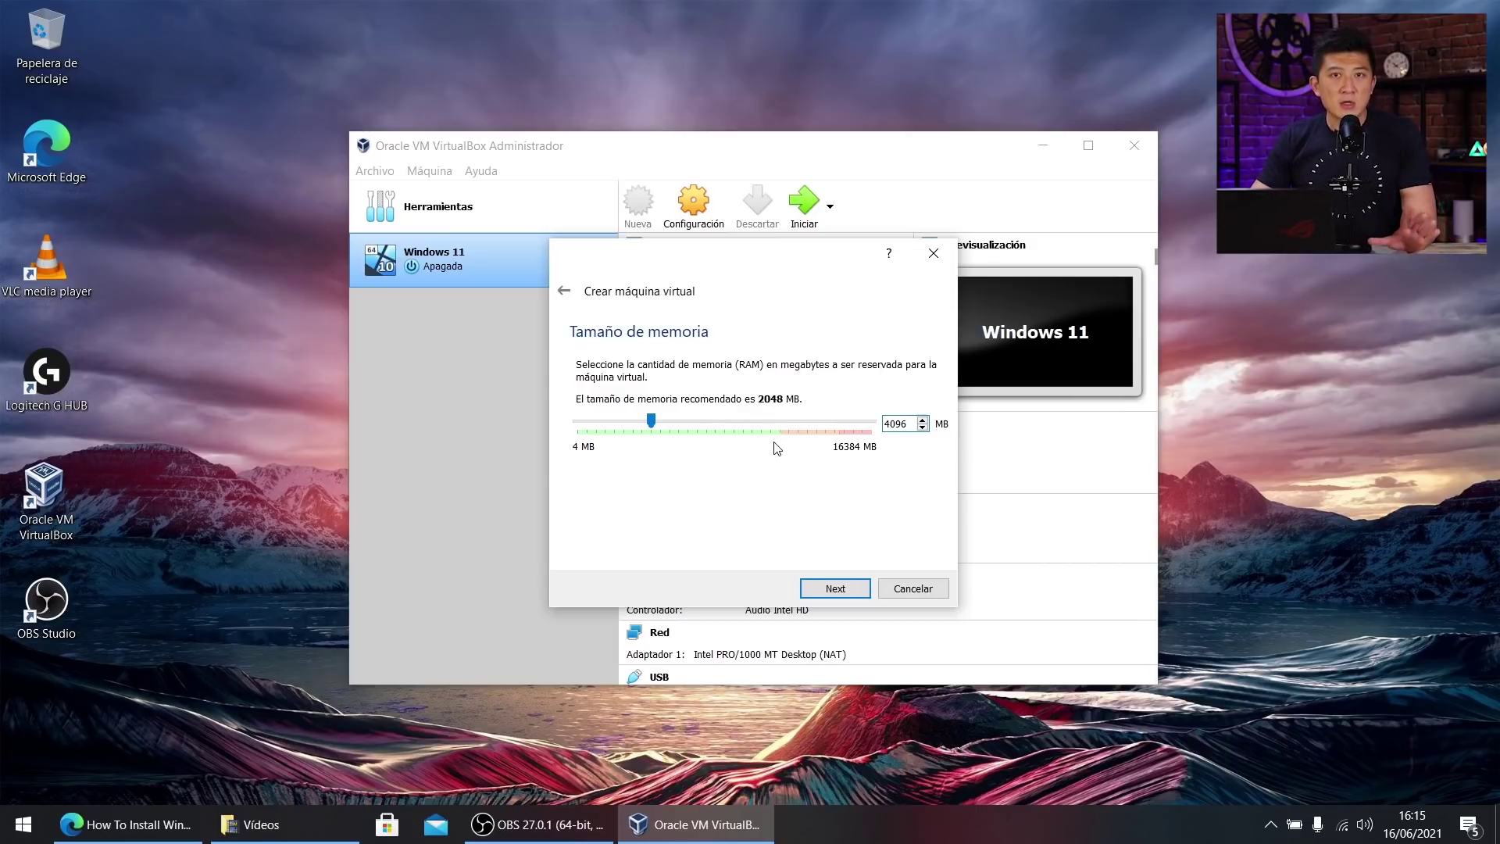
pyautogui.press('Return')
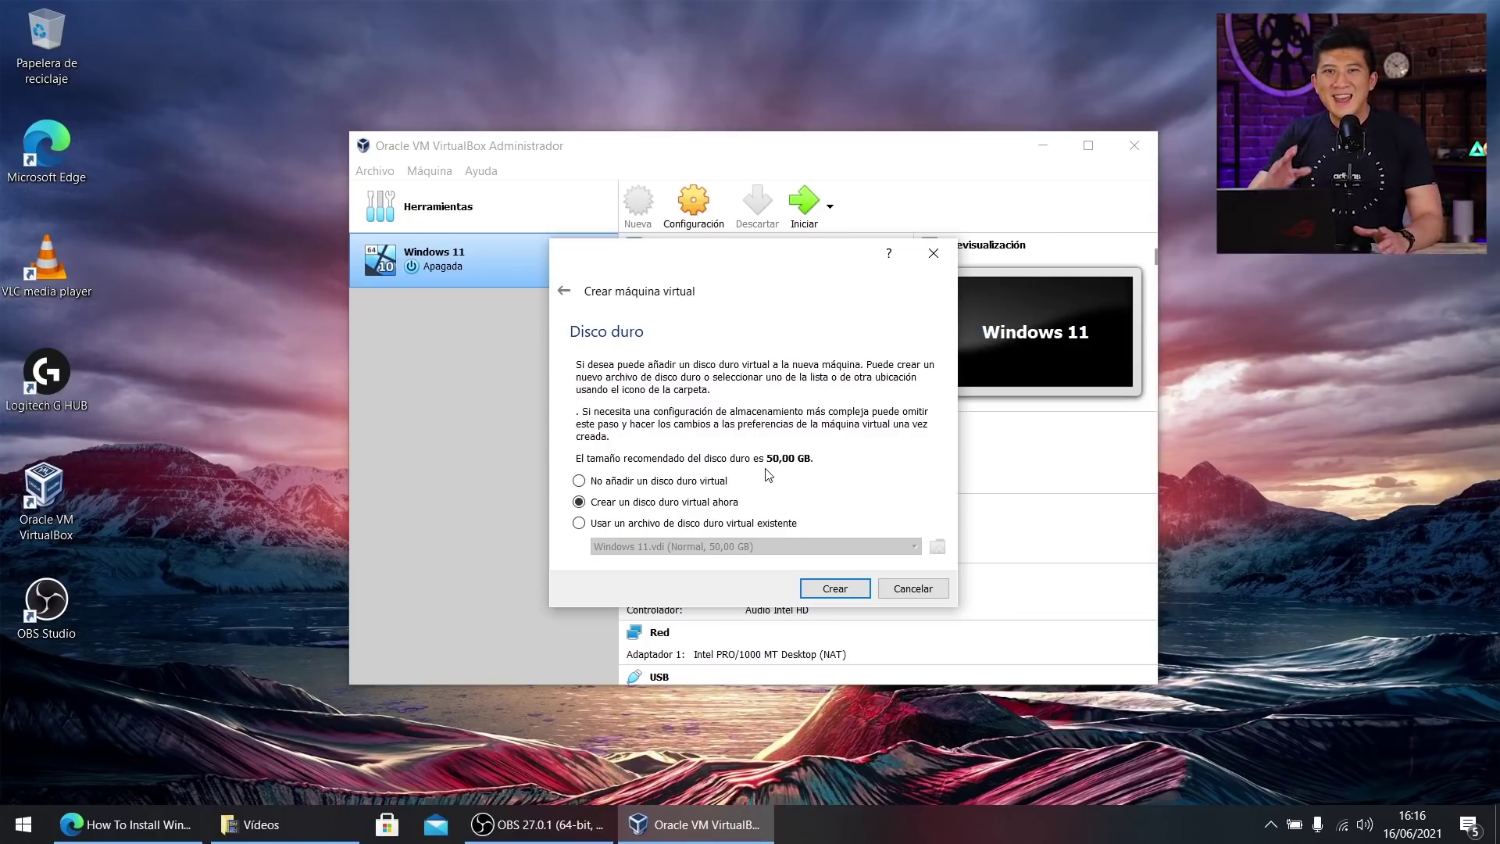
pyautogui.press('Return')
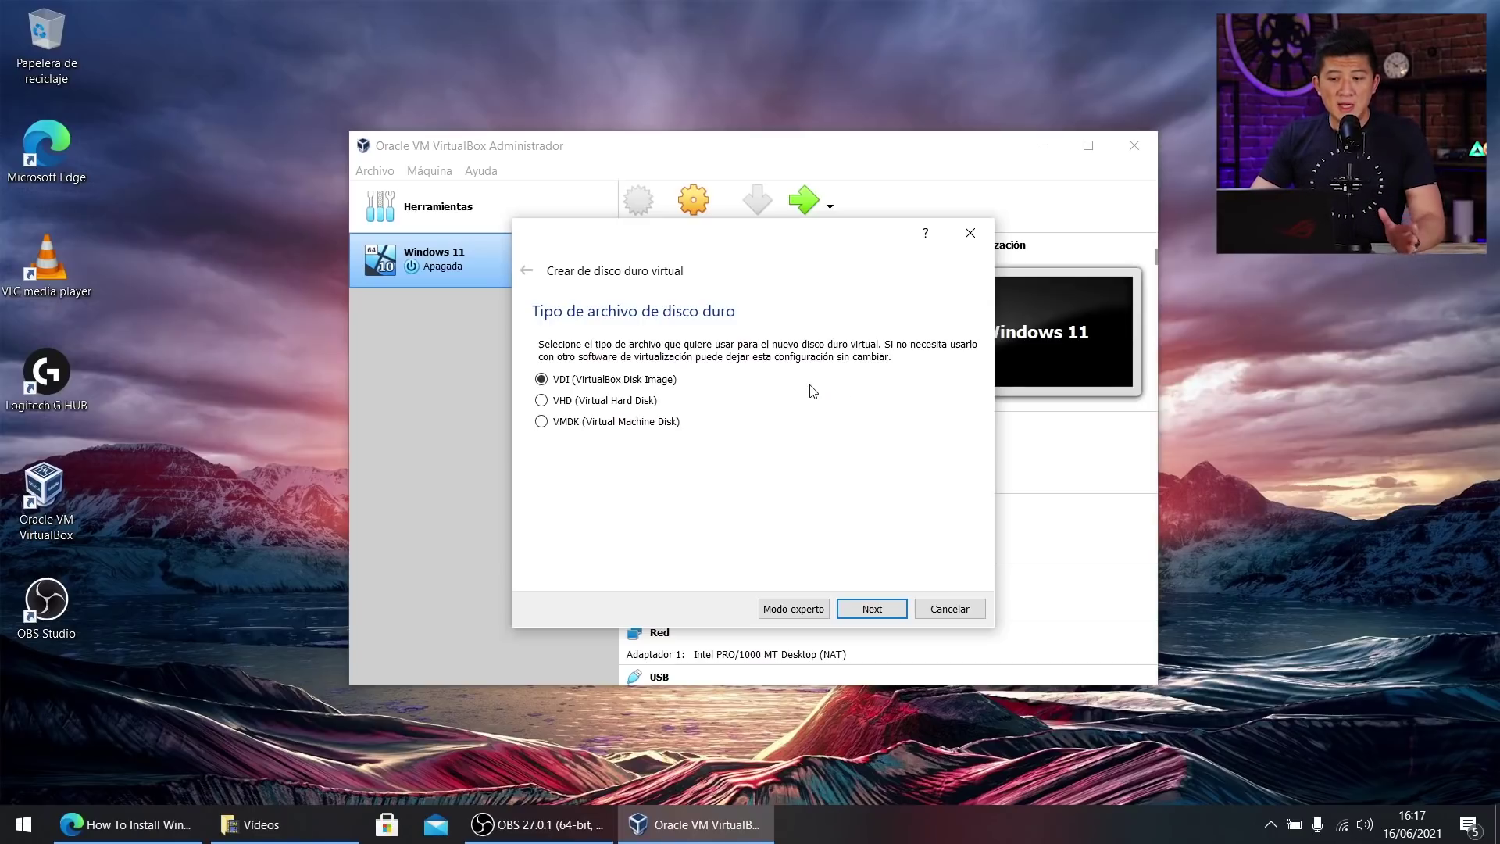
# Create a dynamically allocated 50 GB VDI disk, then start the Windows 11b machine.
pyautogui.click(870, 609)
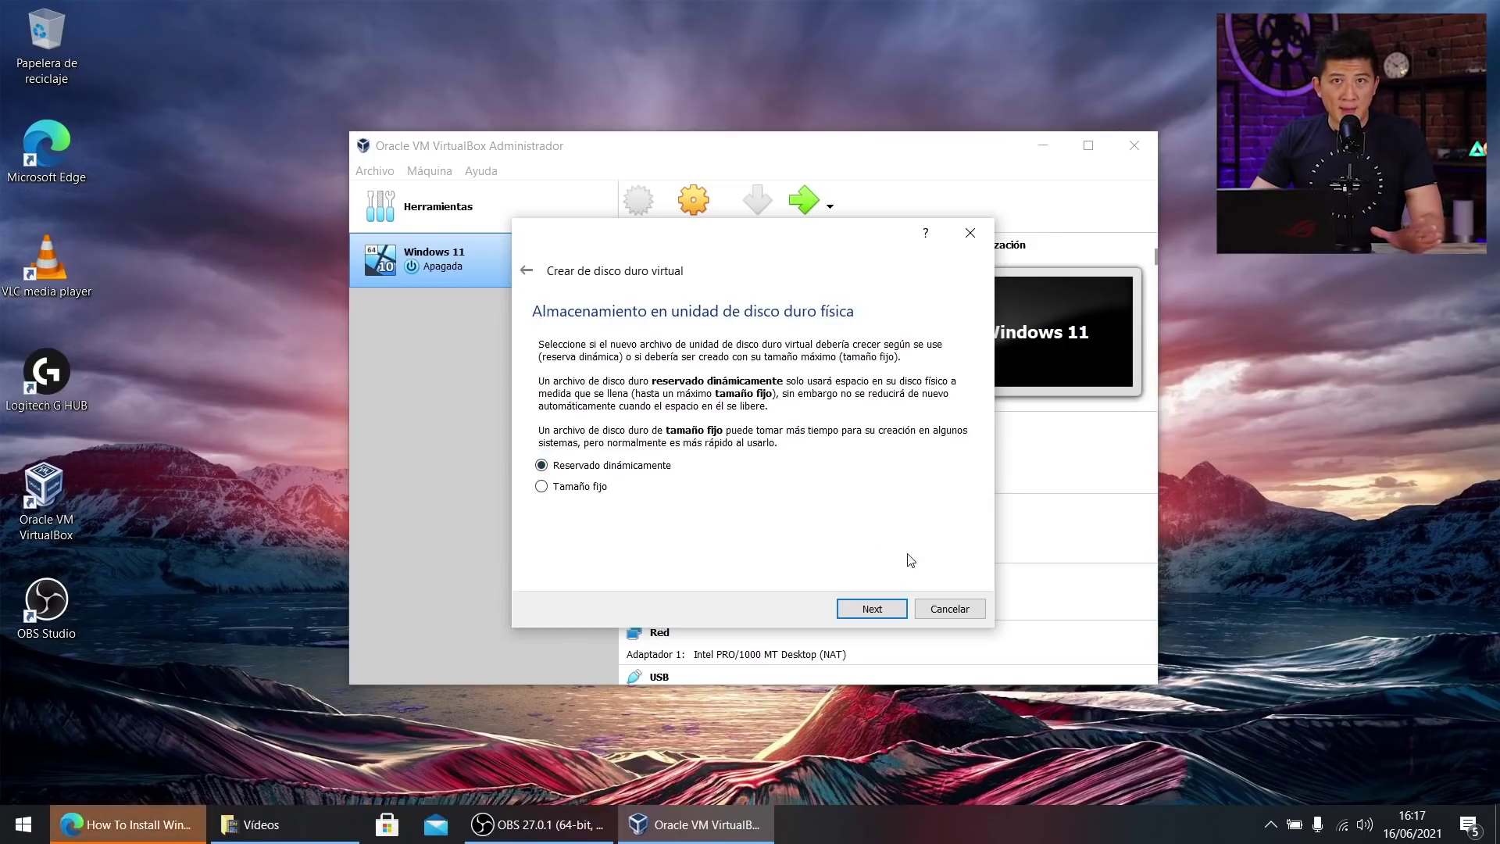
pyautogui.click(868, 608)
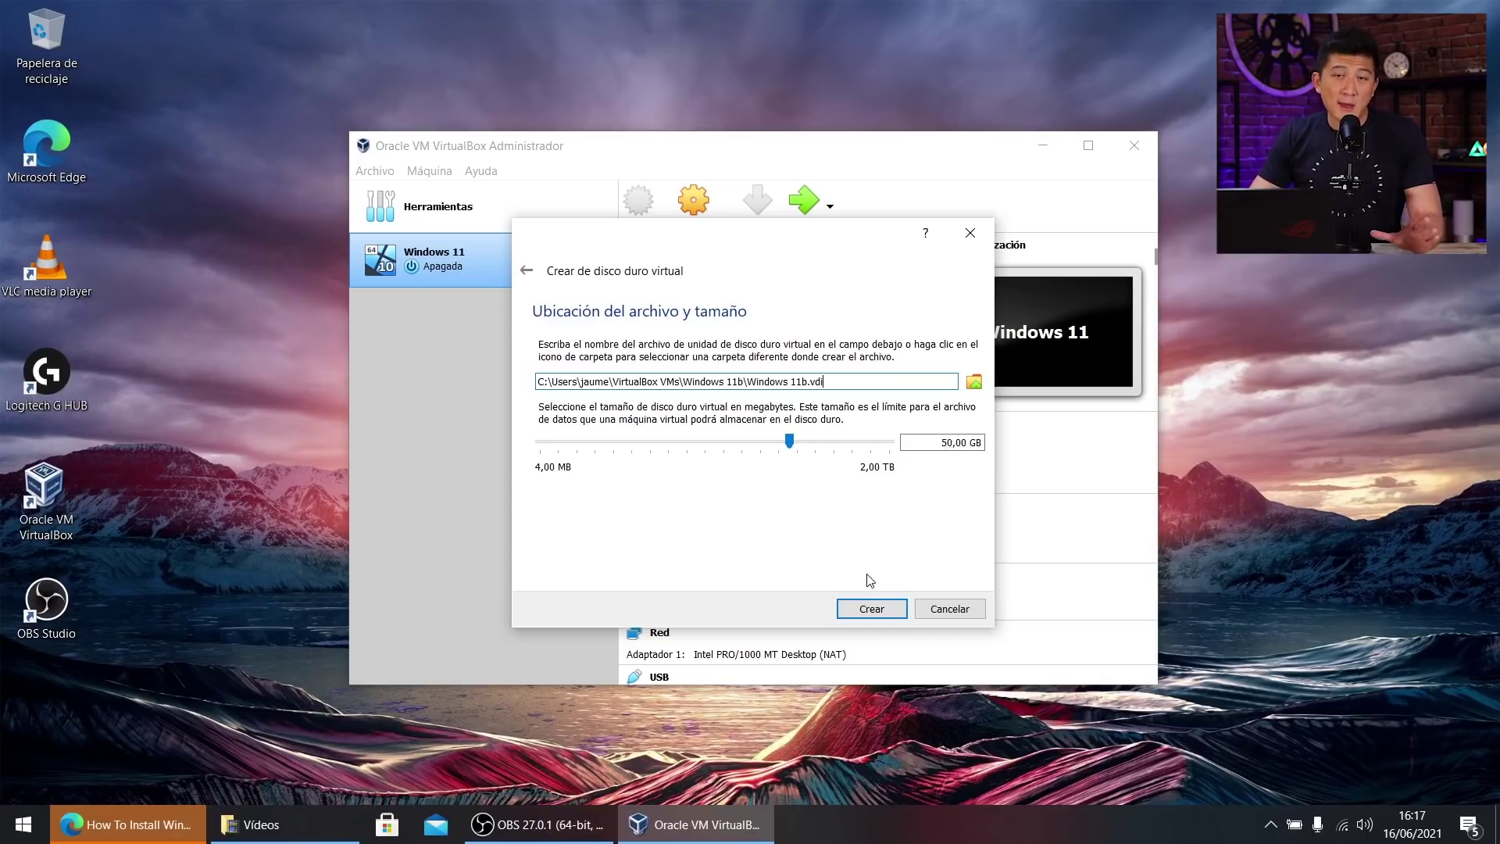
pyautogui.click(872, 608)
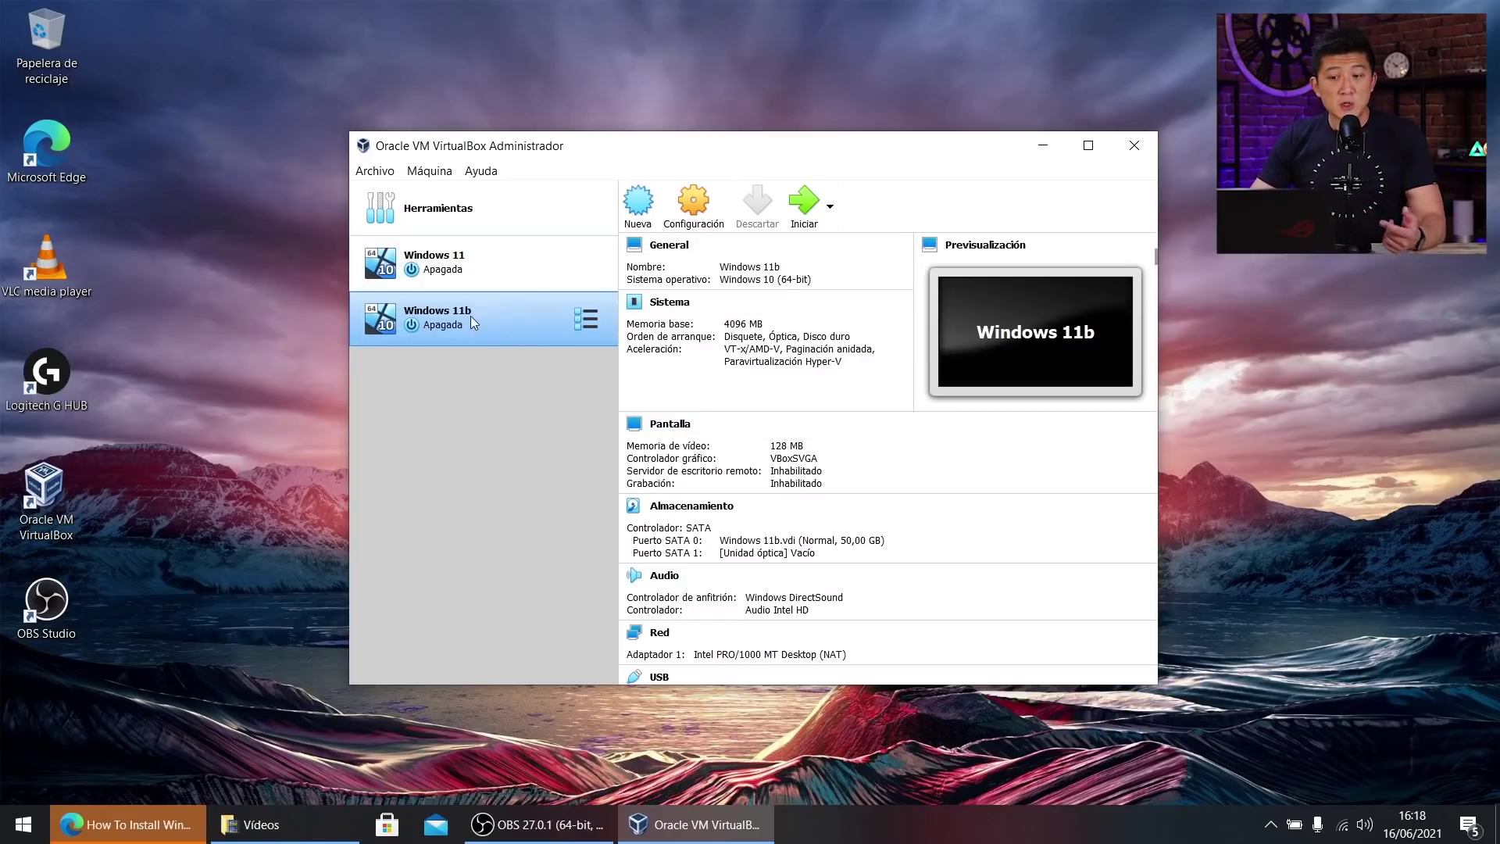
pyautogui.click(801, 201)
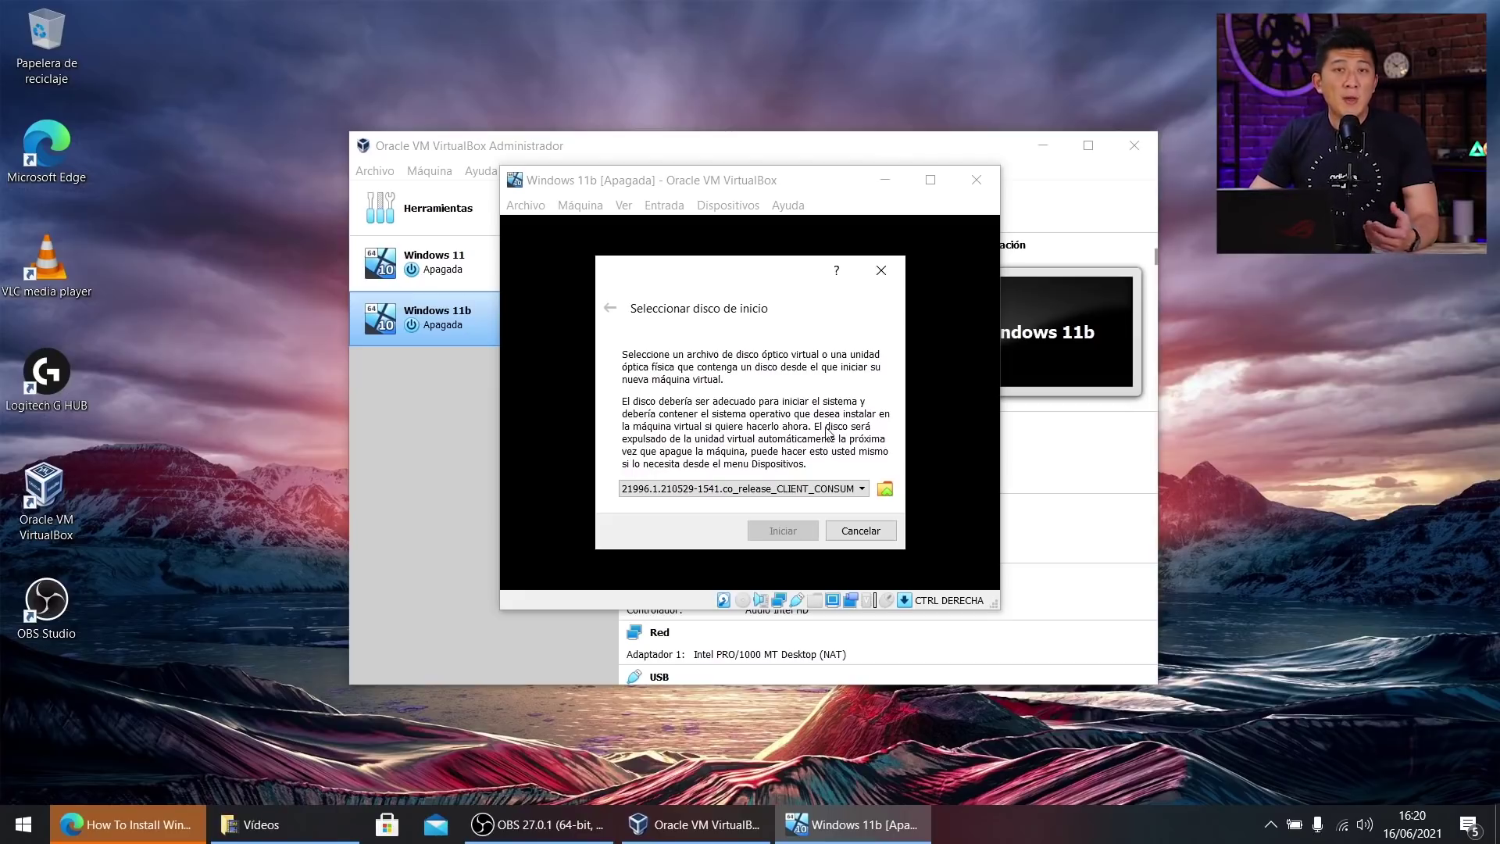
# Add the build 21996 Windows ISO from Downloads as the start-up disk for Windows 11b.
pyautogui.click(885, 488)
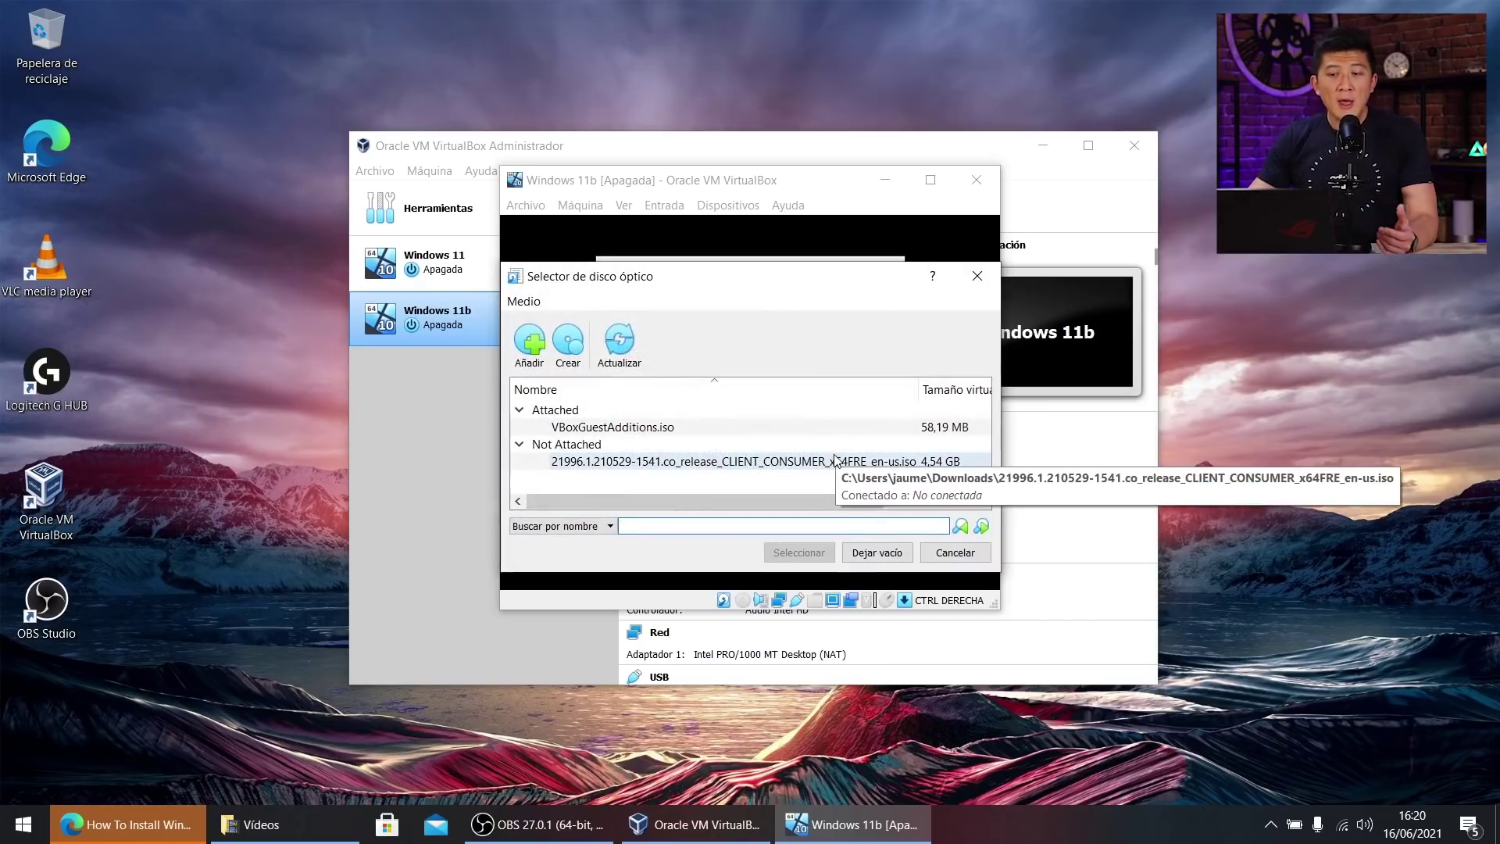
pyautogui.click(527, 344)
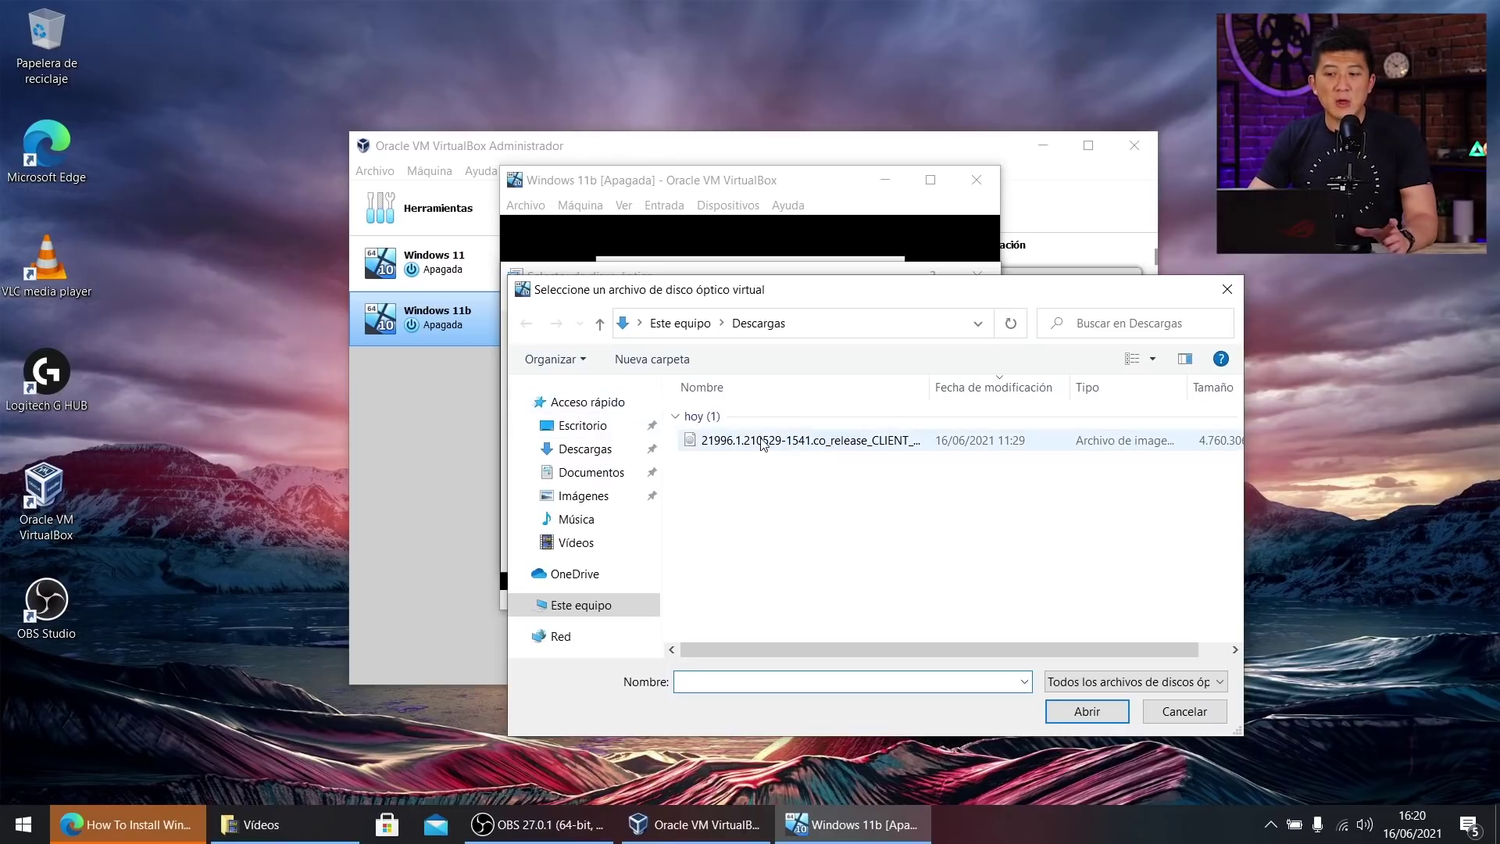
pyautogui.click(764, 442)
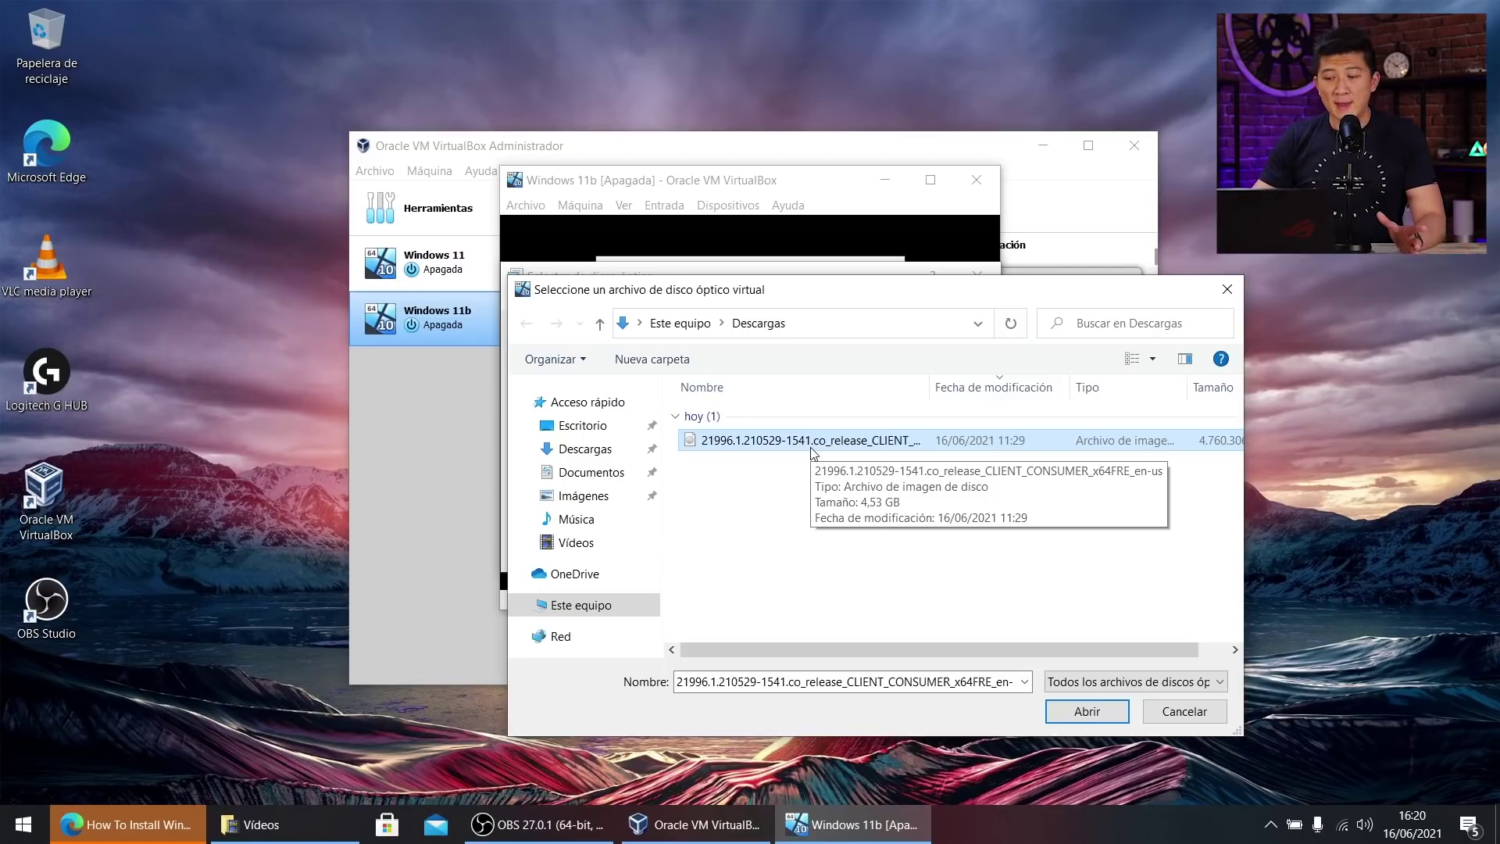
pyautogui.doubleClick(811, 444)
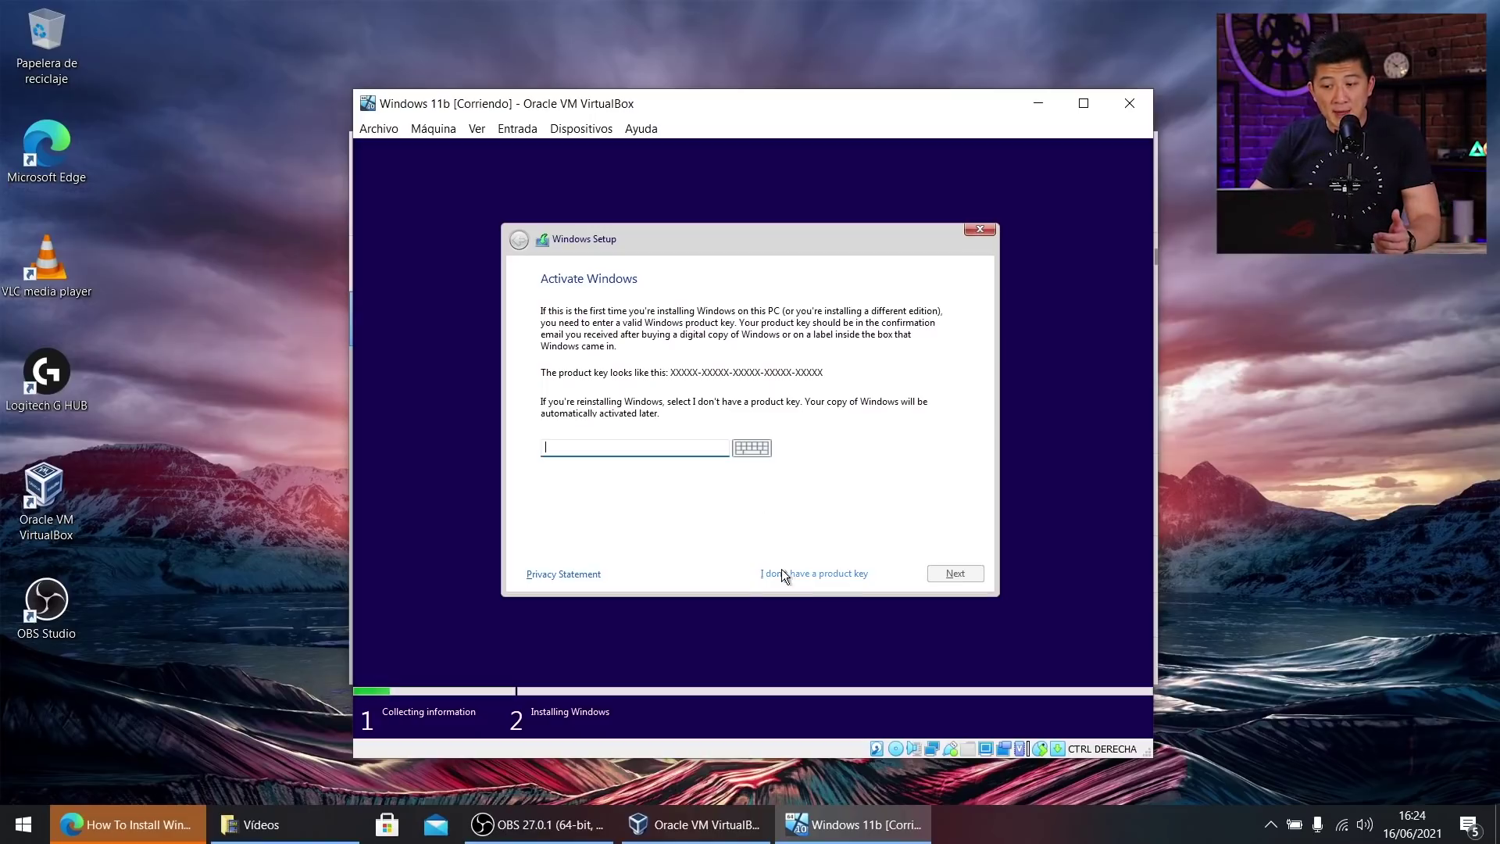
# Skip the product key and install the Windows 11 Pro edition.
pyautogui.click(808, 573)
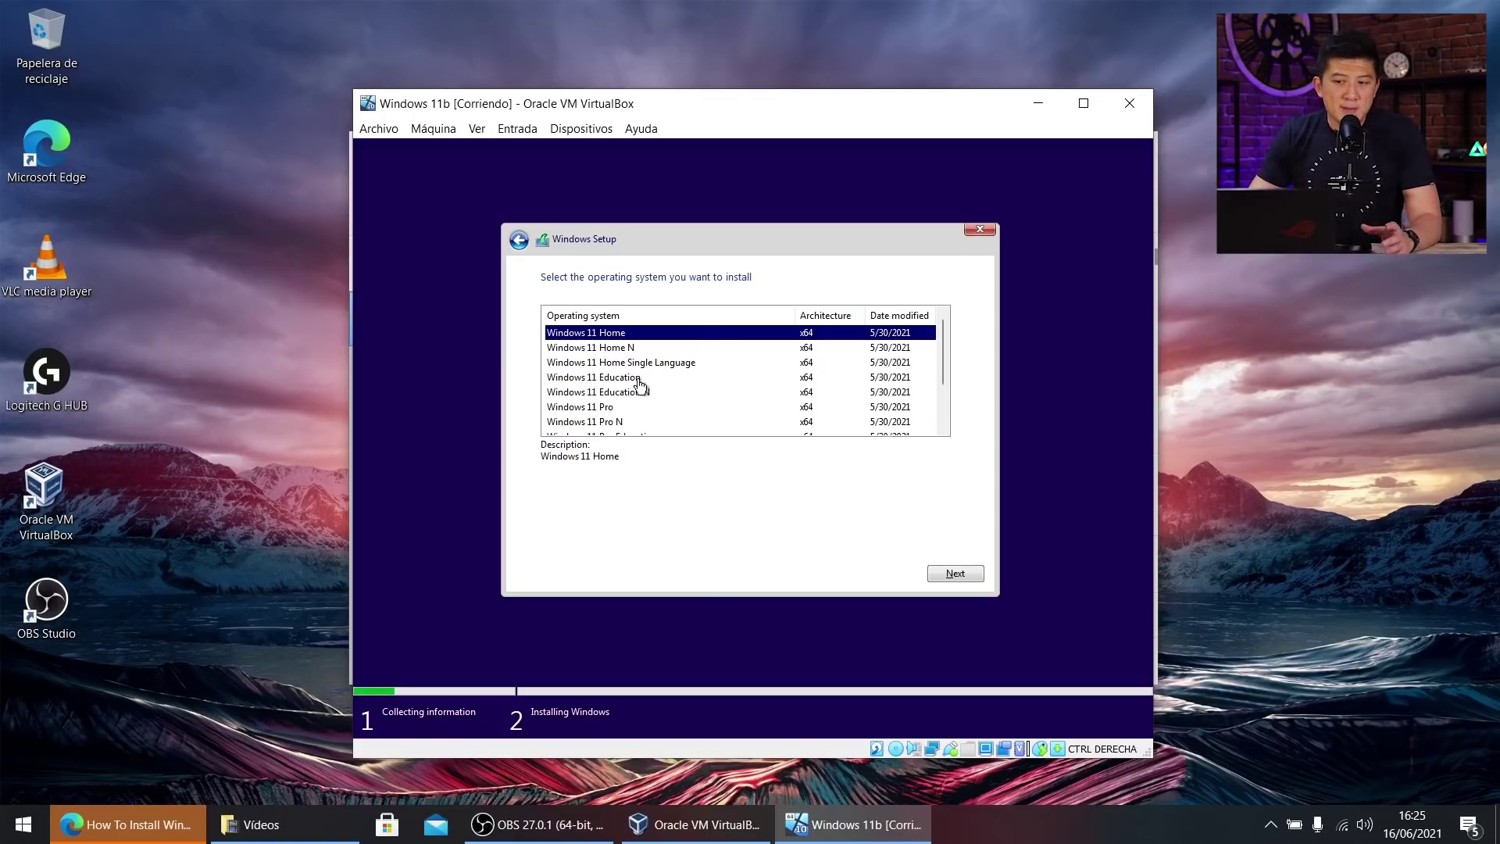
pyautogui.scroll(-1, 639, 384)
pyautogui.scroll(1, 656, 390)
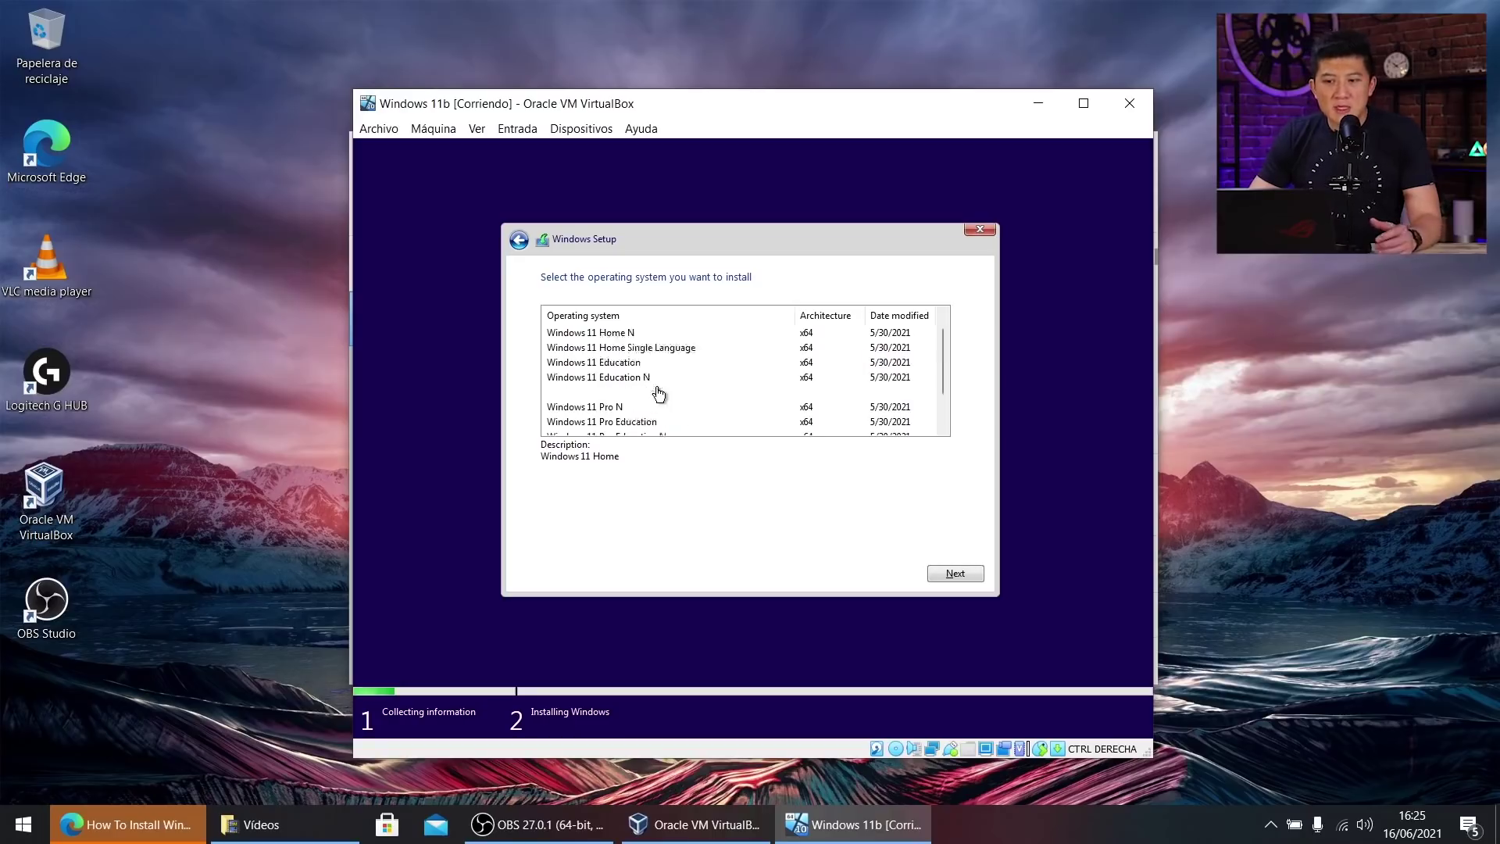
pyautogui.scroll(1, 672, 383)
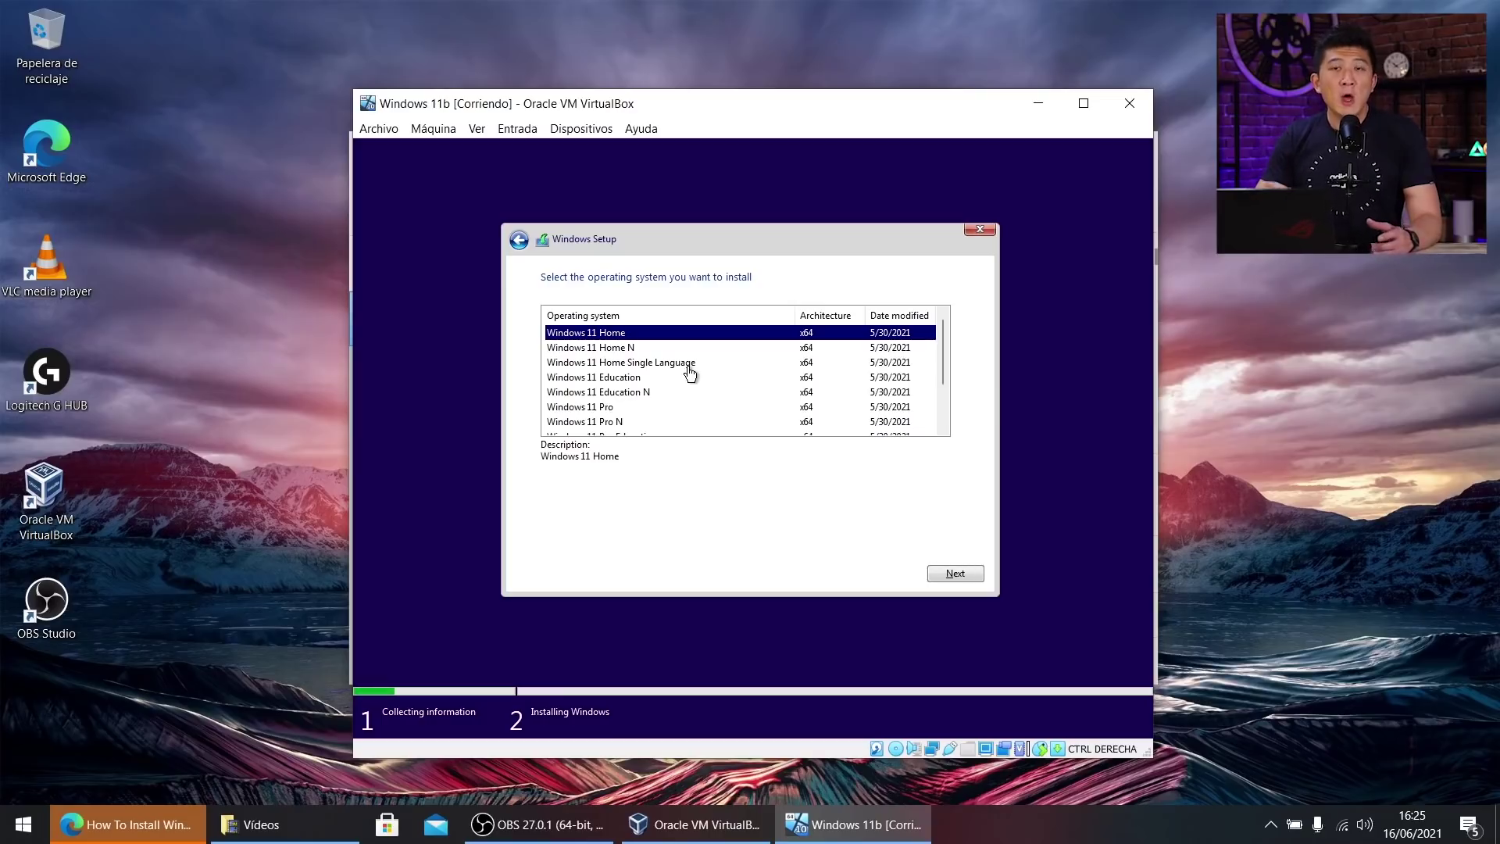
pyautogui.scroll(-2, 687, 356)
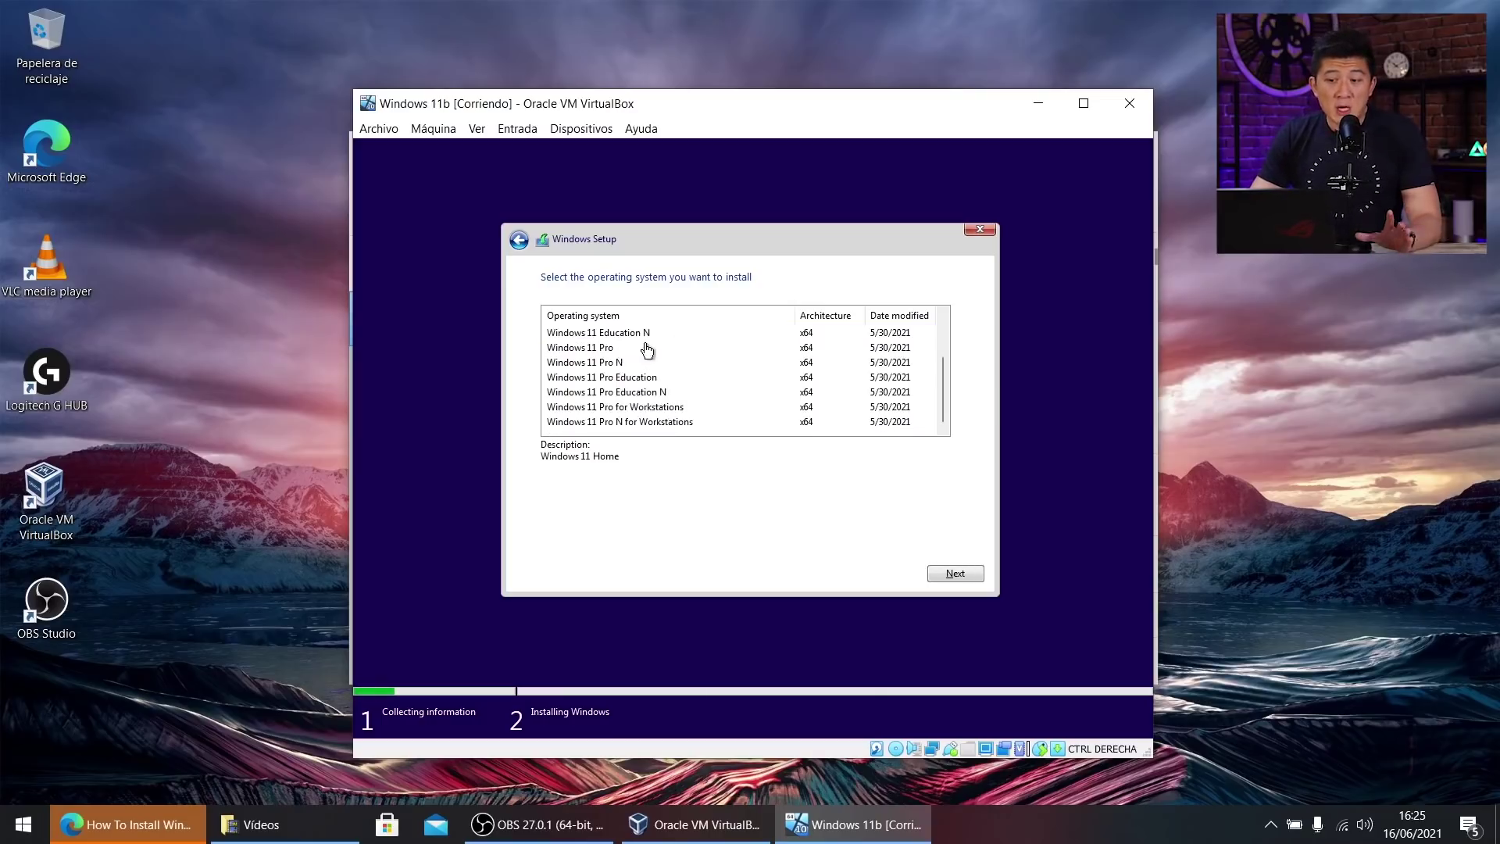
pyautogui.click(647, 347)
pyautogui.click(956, 573)
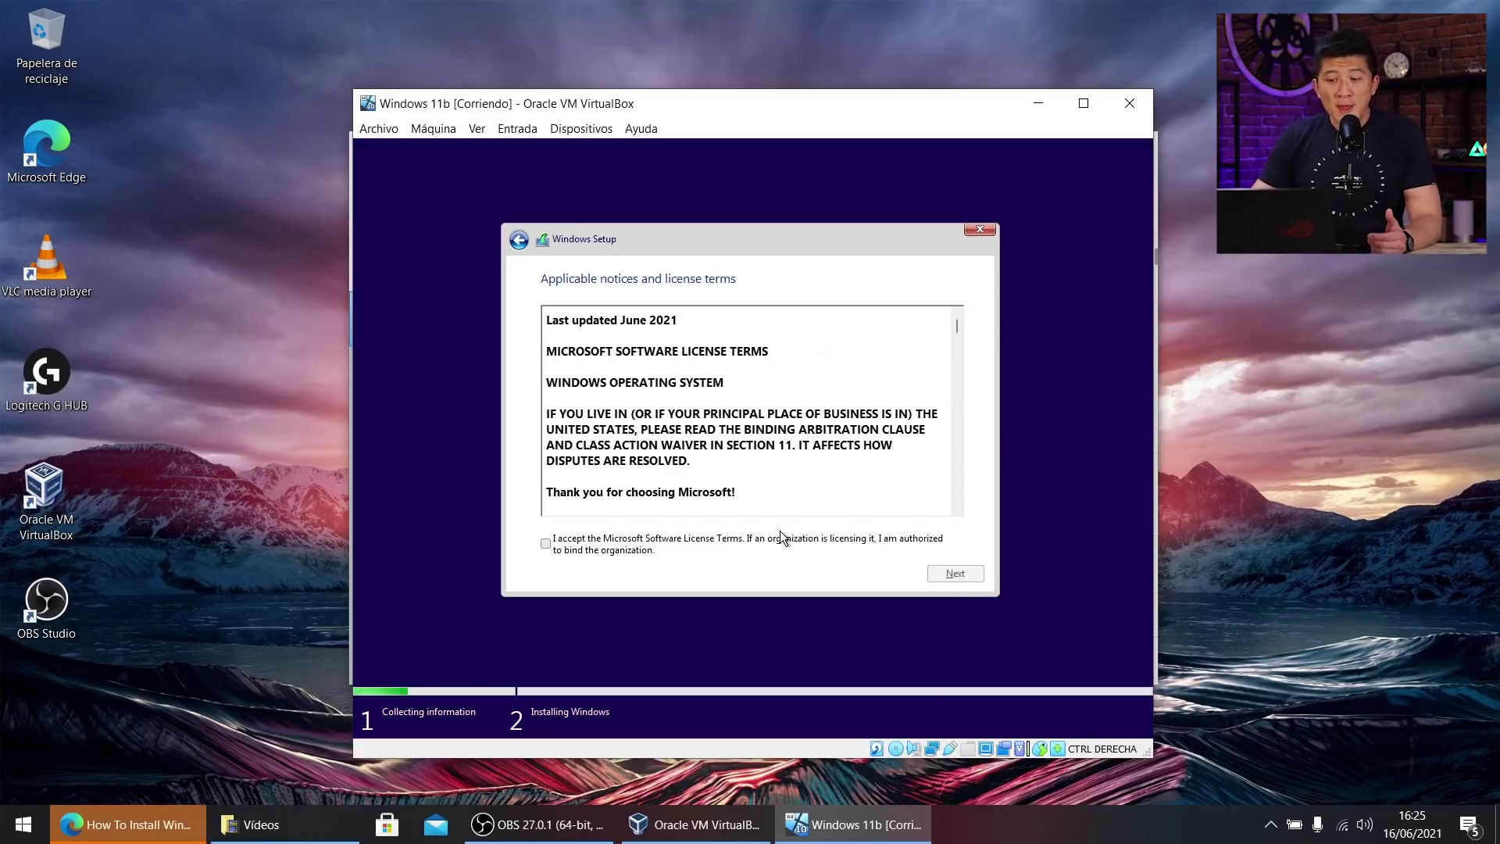
# Accept the Microsoft Software License Terms and continue.
pyautogui.click(656, 543)
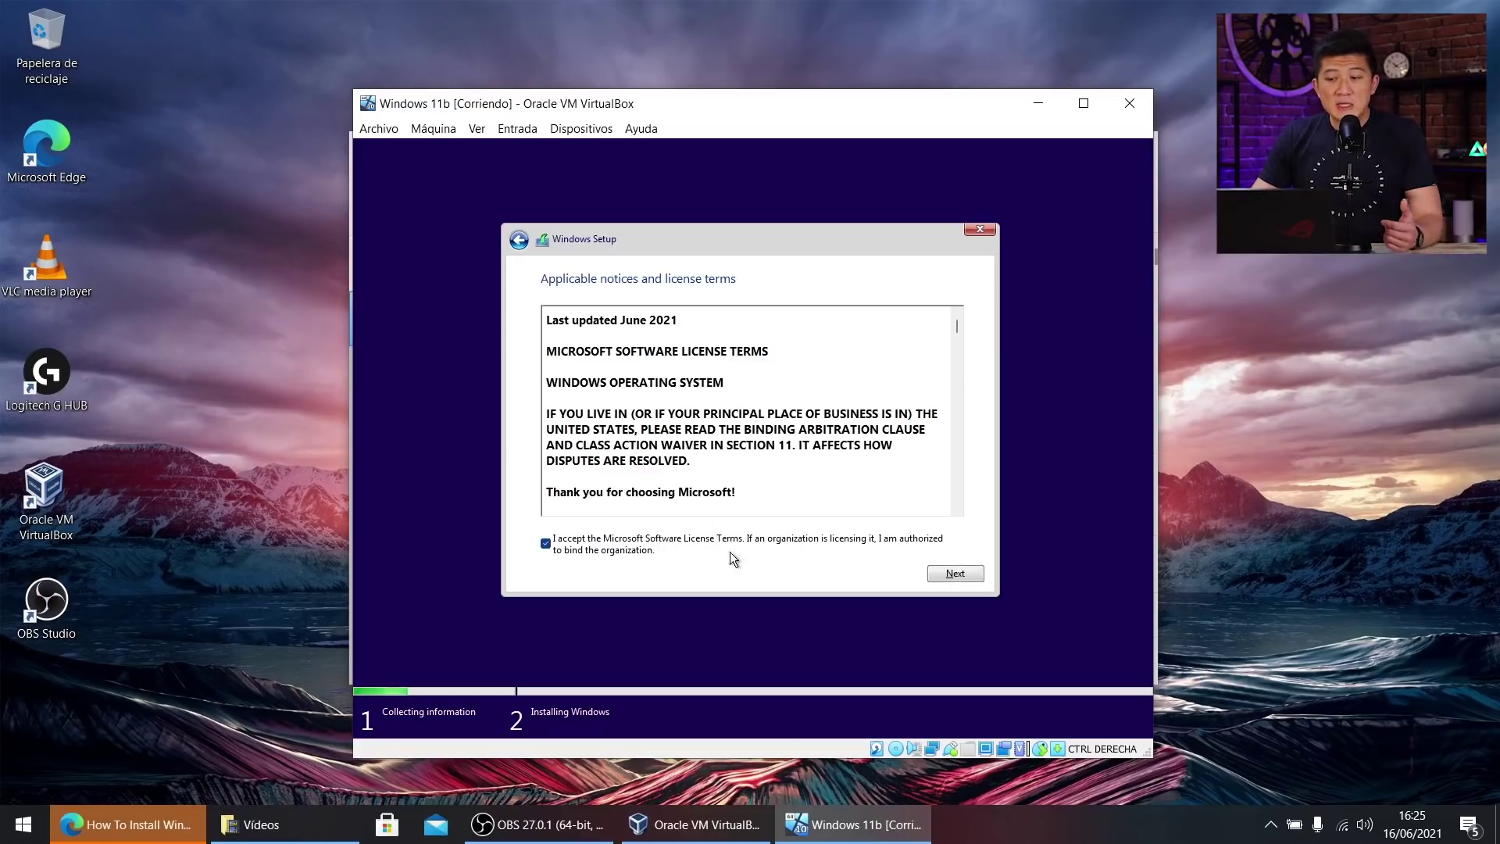
pyautogui.click(961, 576)
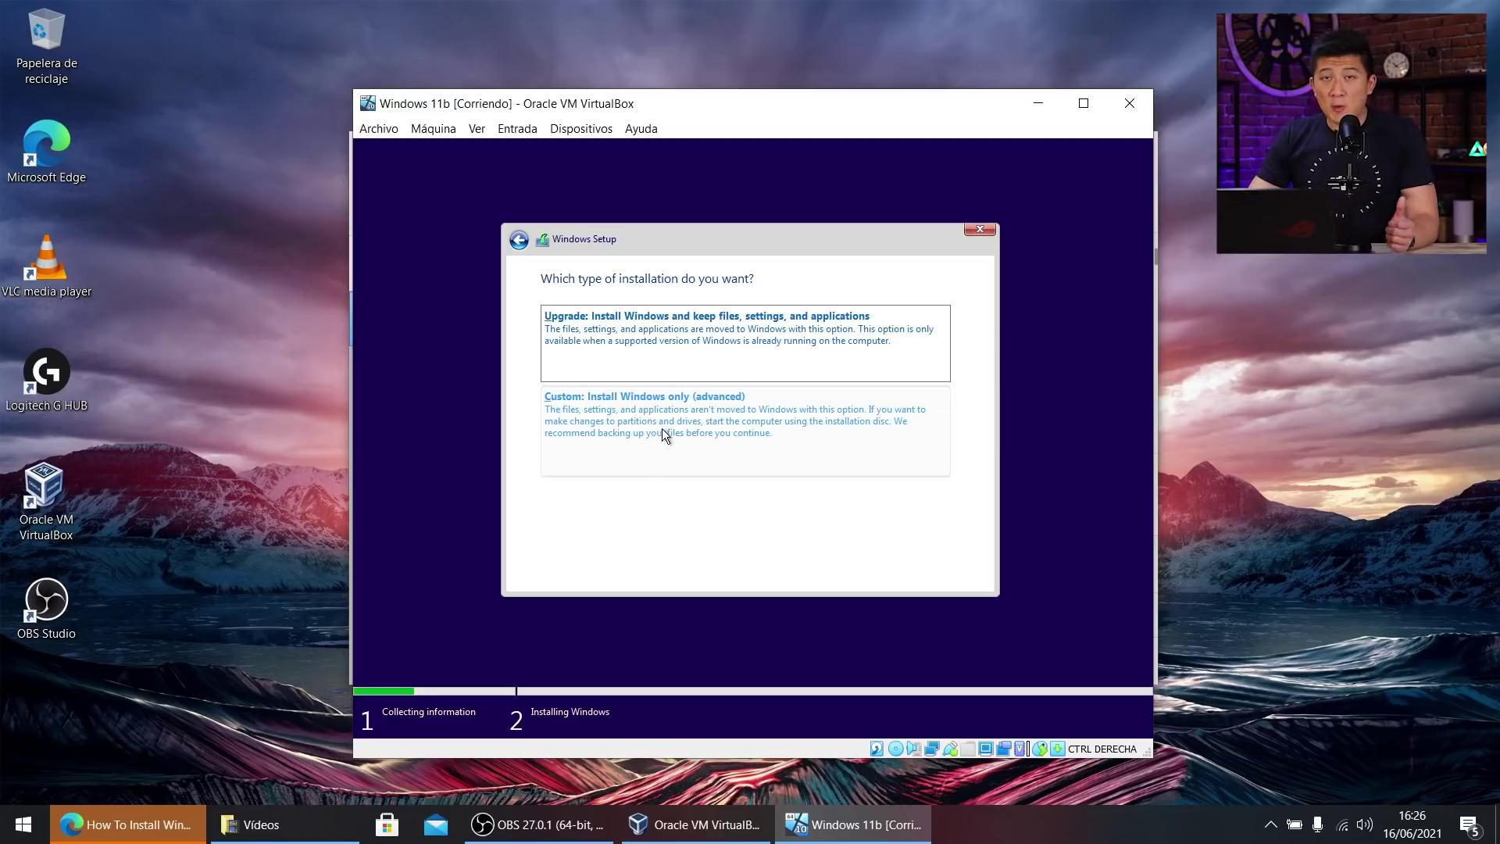
# Run a Custom install of Windows onto the 50 GB unallocated Drive 0.
pyautogui.click(653, 426)
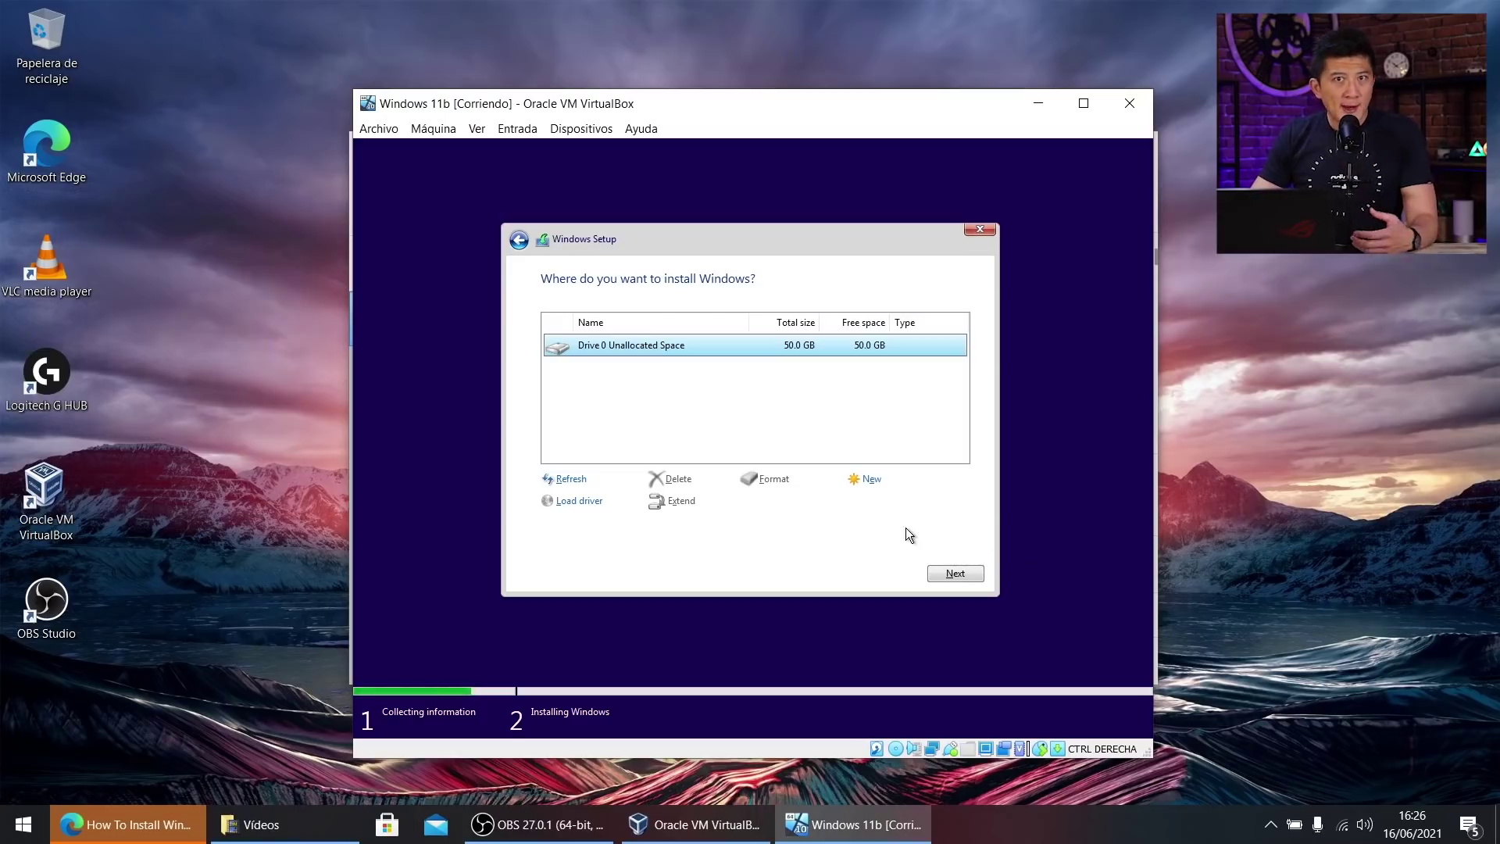
pyautogui.click(953, 569)
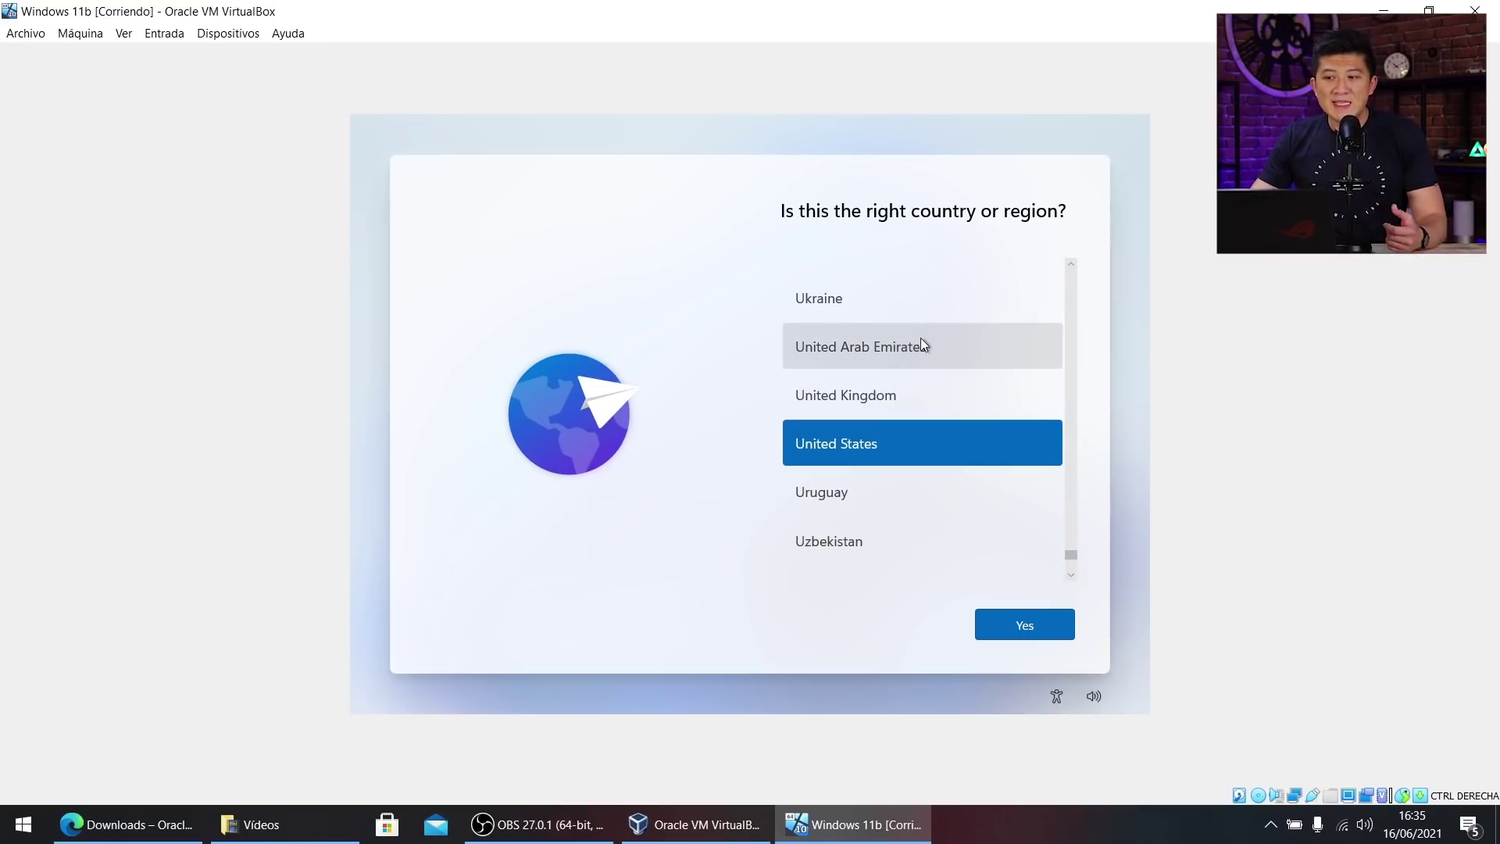
# Confirm Spain as the country or region.
pyautogui.scroll(-1, 914, 364)
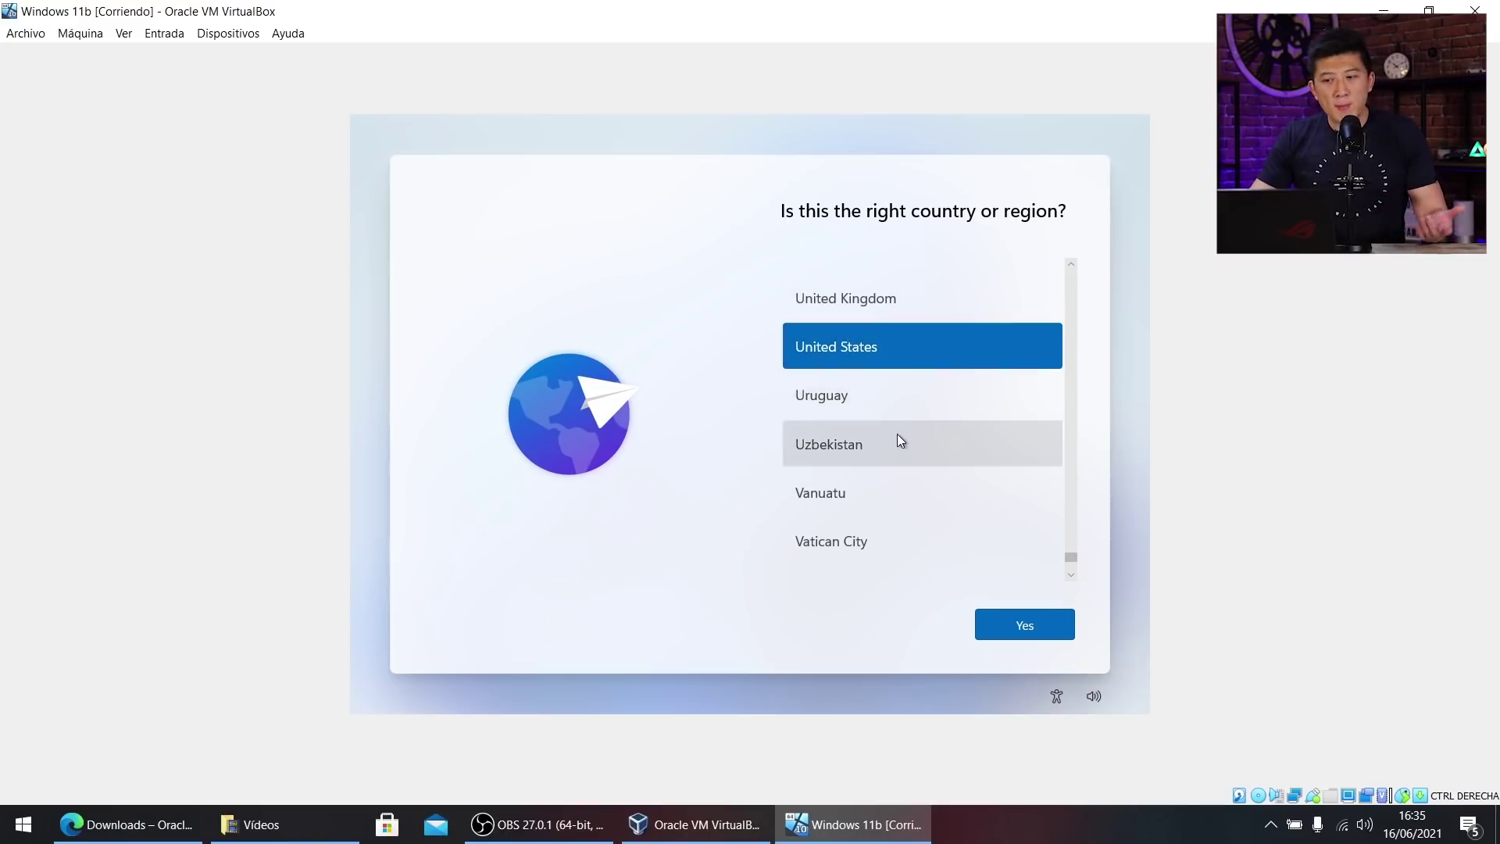
pyautogui.scroll(5, 898, 435)
pyautogui.scroll(7, 918, 439)
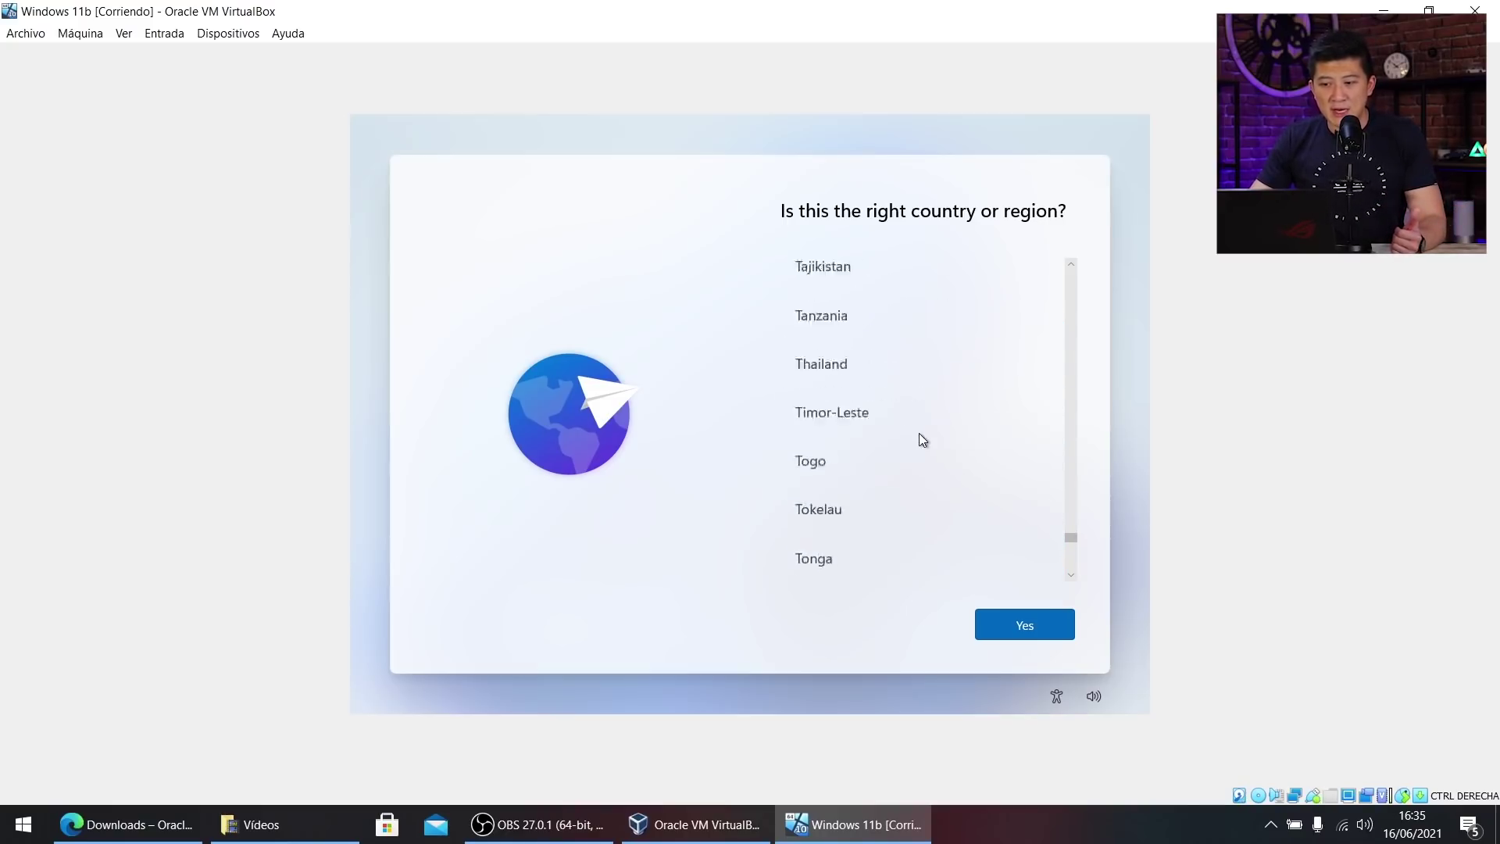
pyautogui.scroll(1, 916, 449)
pyautogui.click(903, 472)
pyautogui.click(1021, 631)
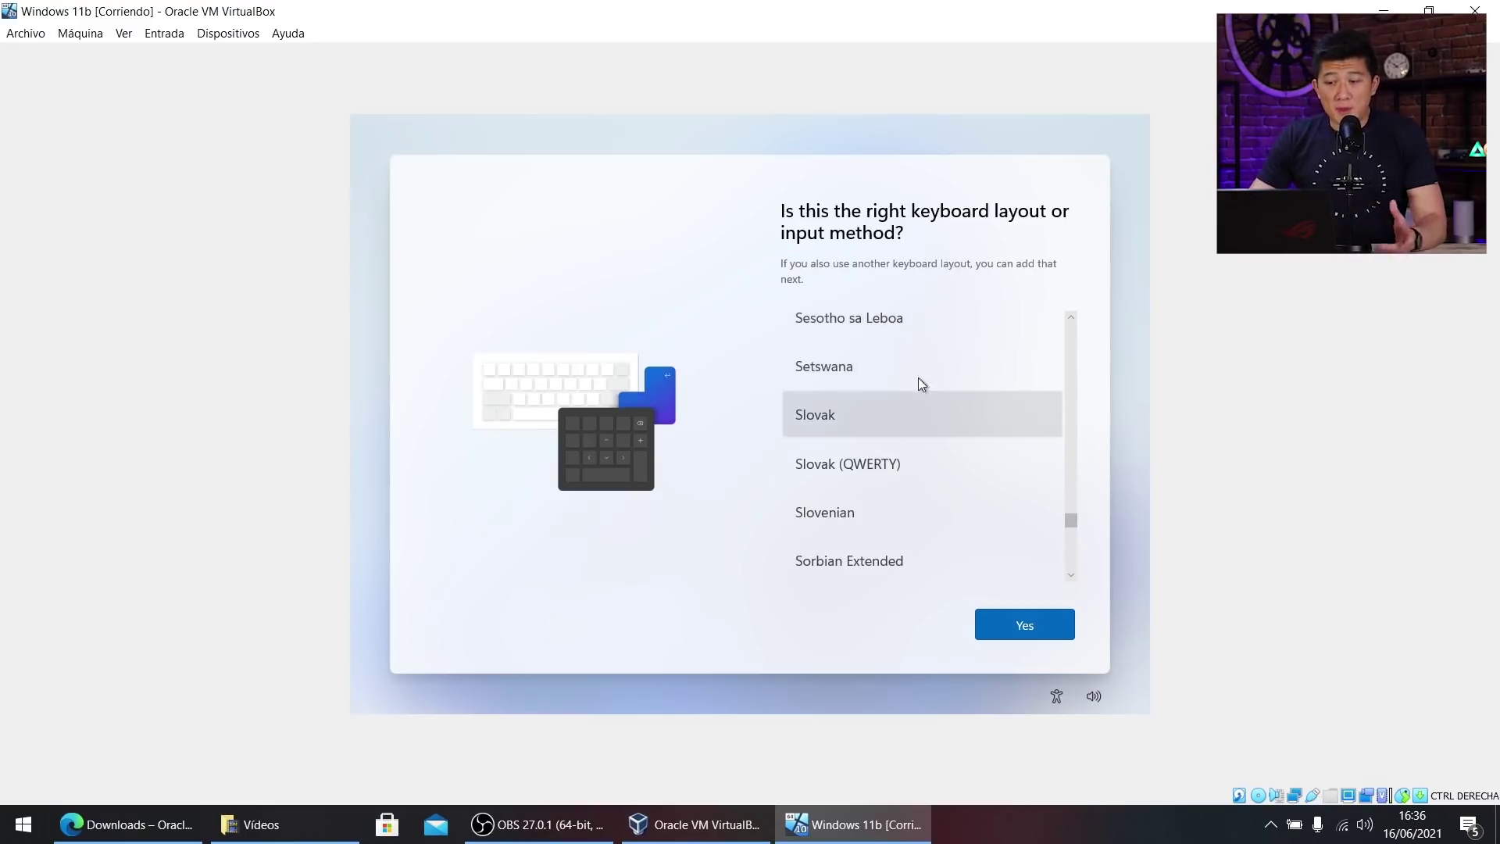
# Choose the Spanish keyboard layout and skip adding a second layout.
pyautogui.scroll(-3, 917, 383)
pyautogui.scroll(-1, 916, 394)
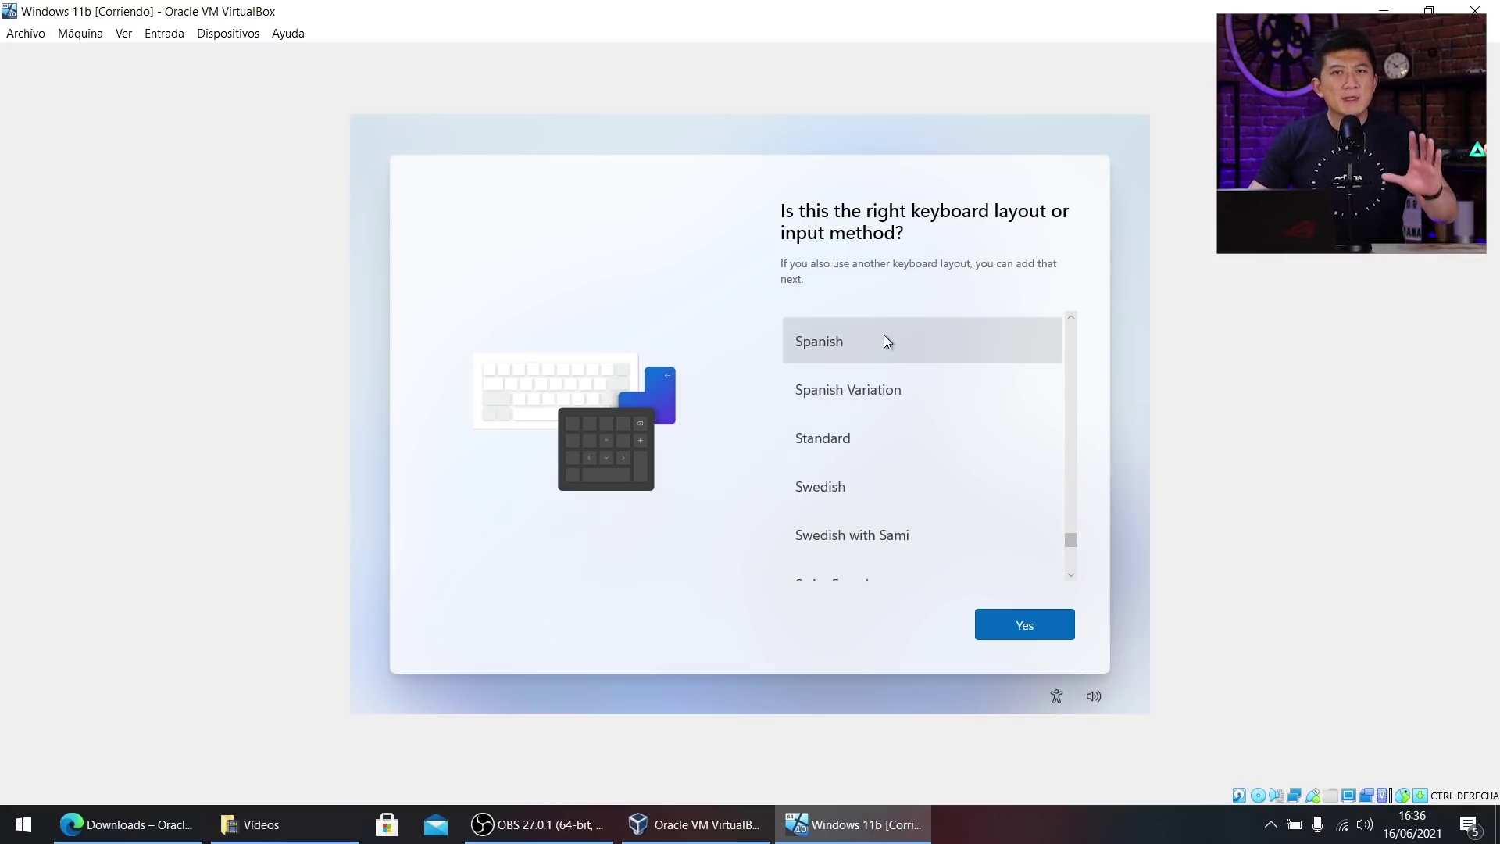
pyautogui.click(892, 345)
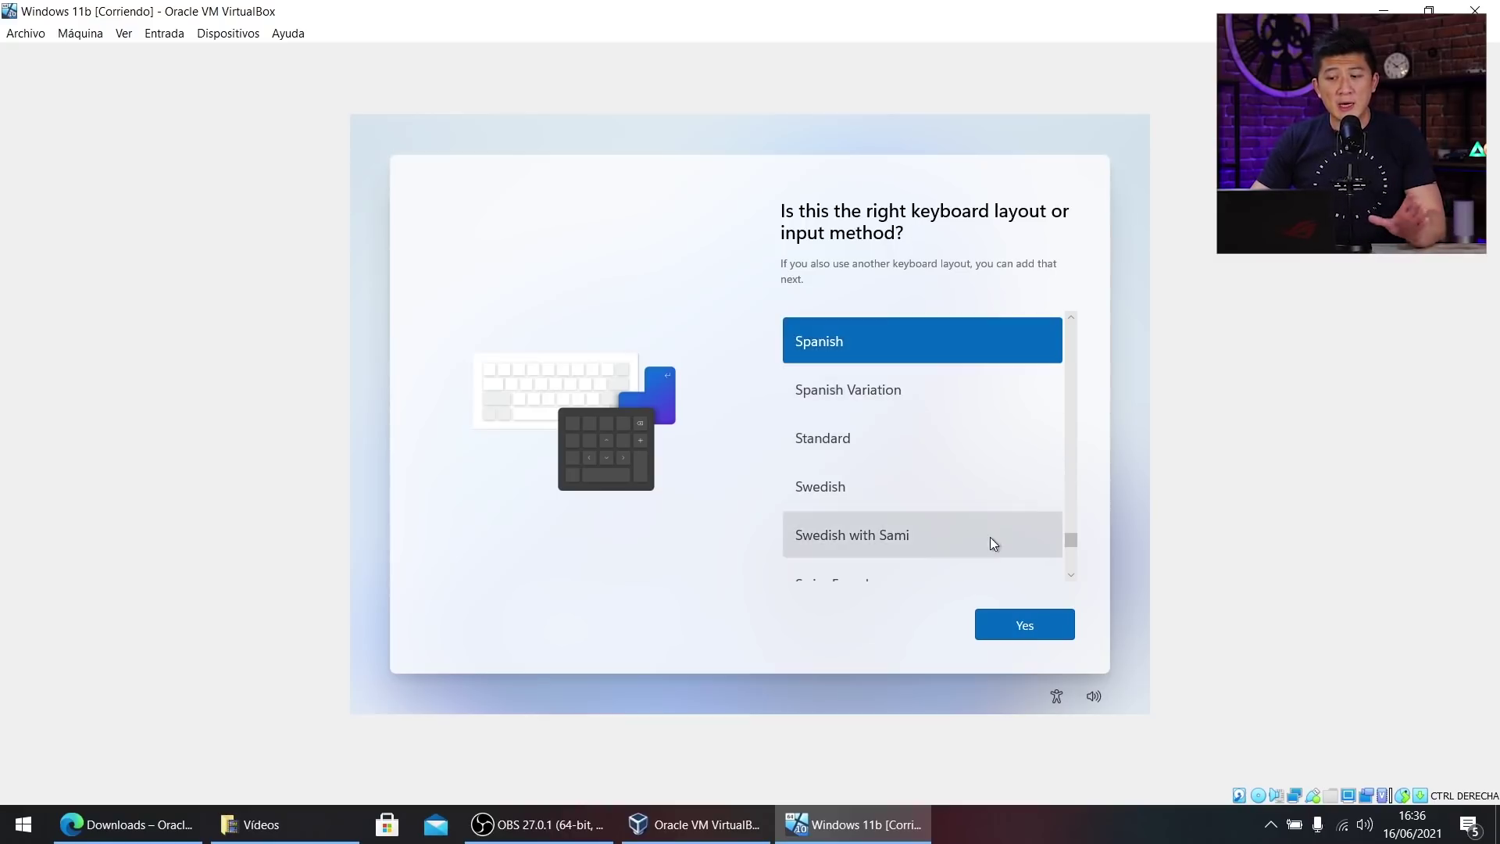
pyautogui.click(1039, 622)
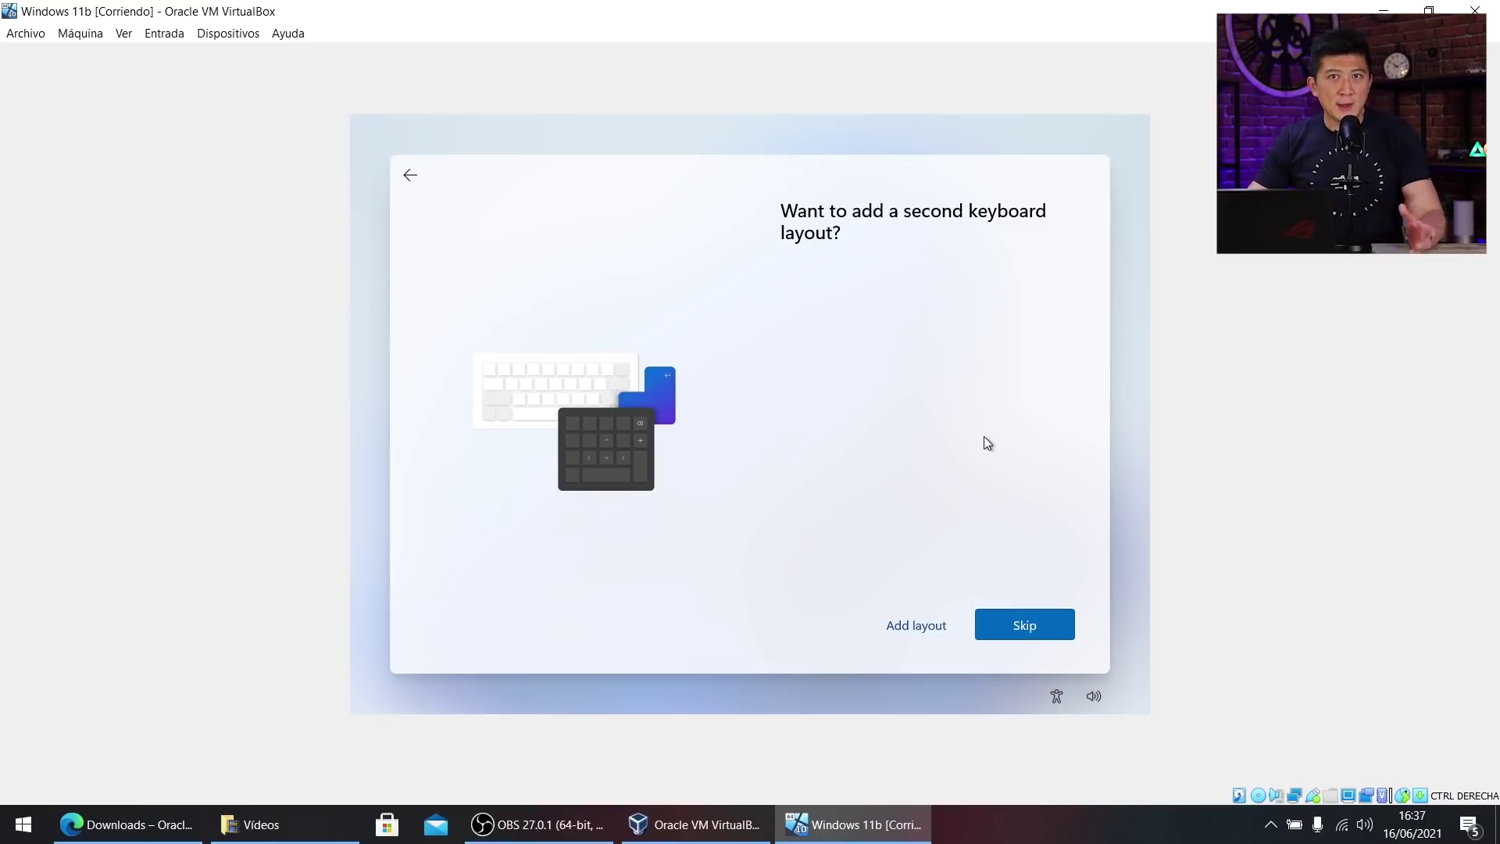
pyautogui.click(1047, 622)
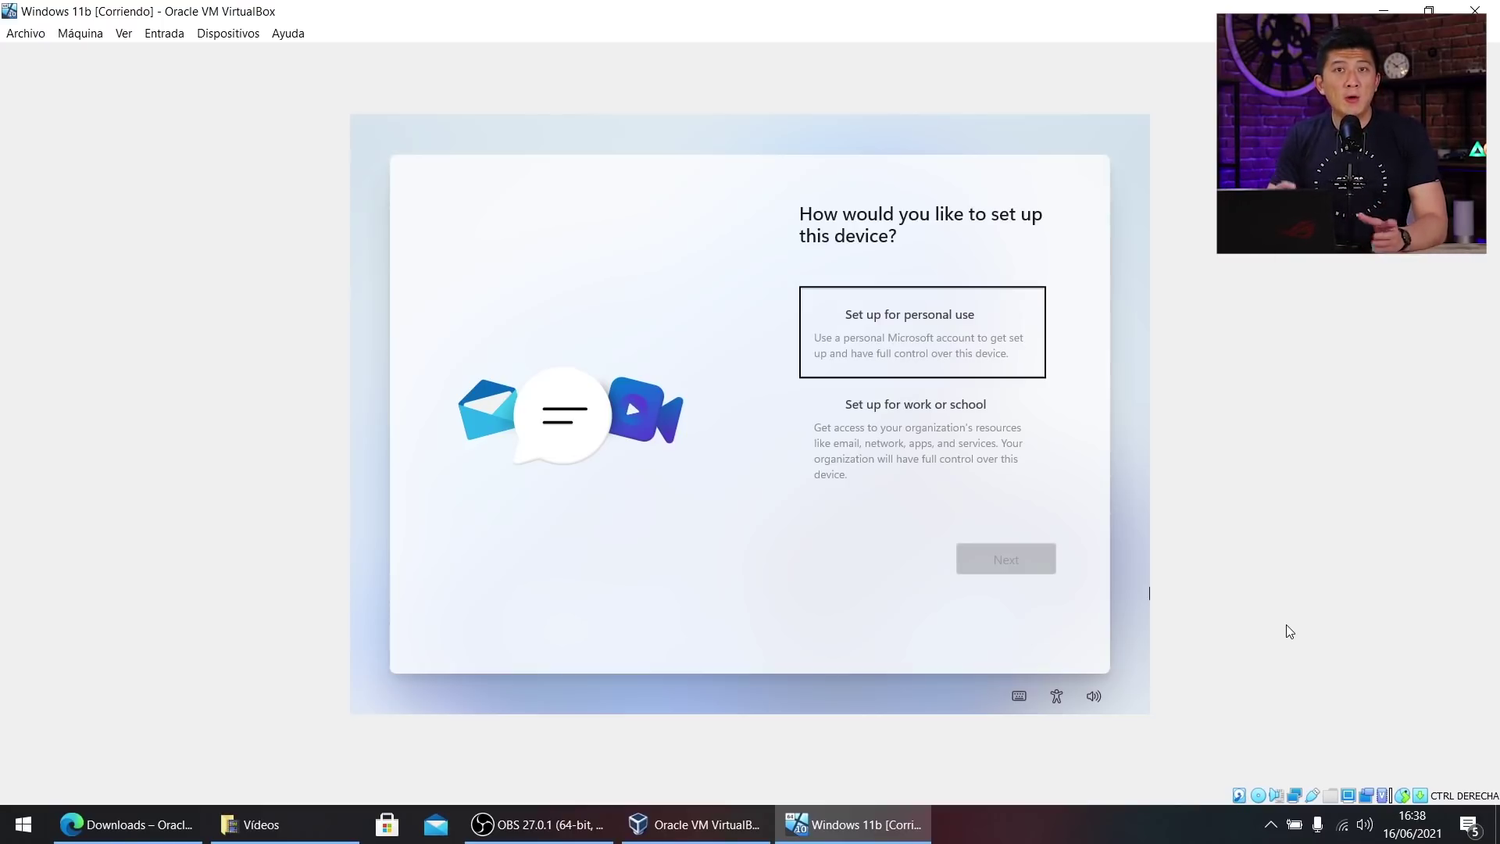
# Choose personal use and an offline account, declining Microsoft sign-in for limited experience.
pyautogui.click(973, 314)
pyautogui.click(1015, 547)
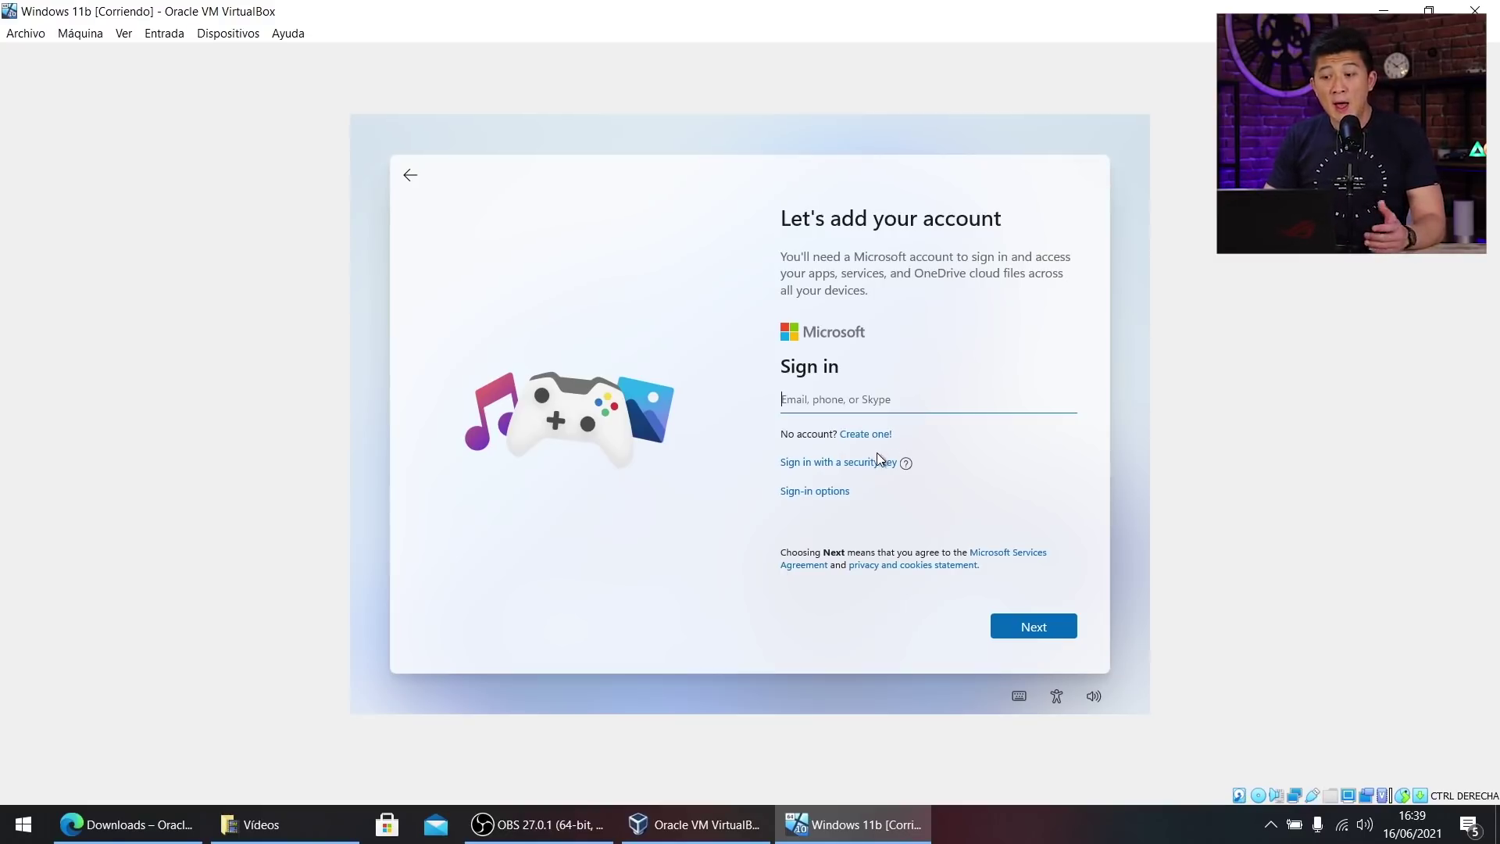
pyautogui.click(835, 492)
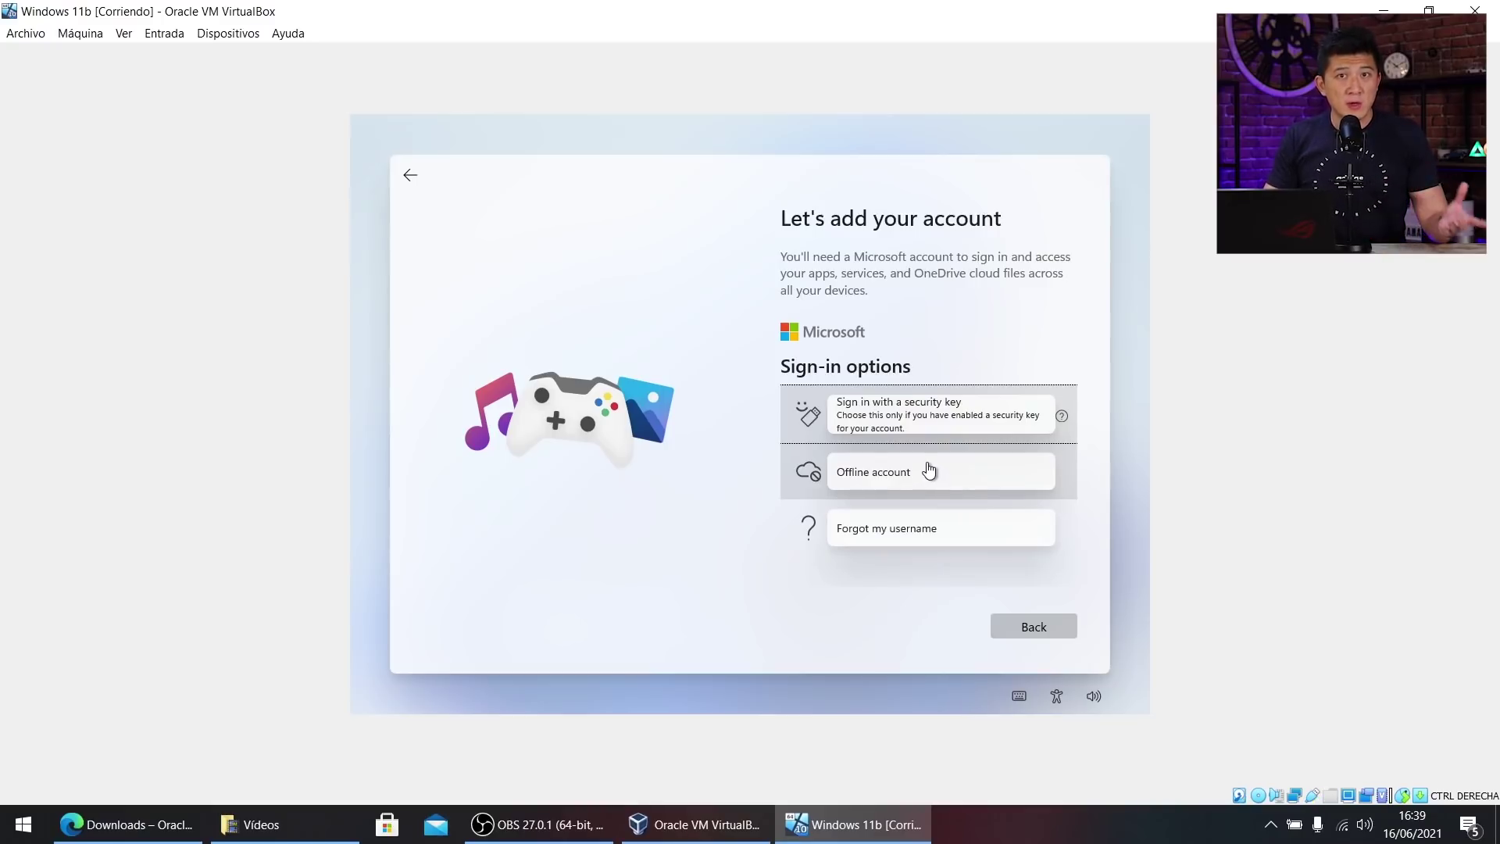
pyautogui.click(928, 472)
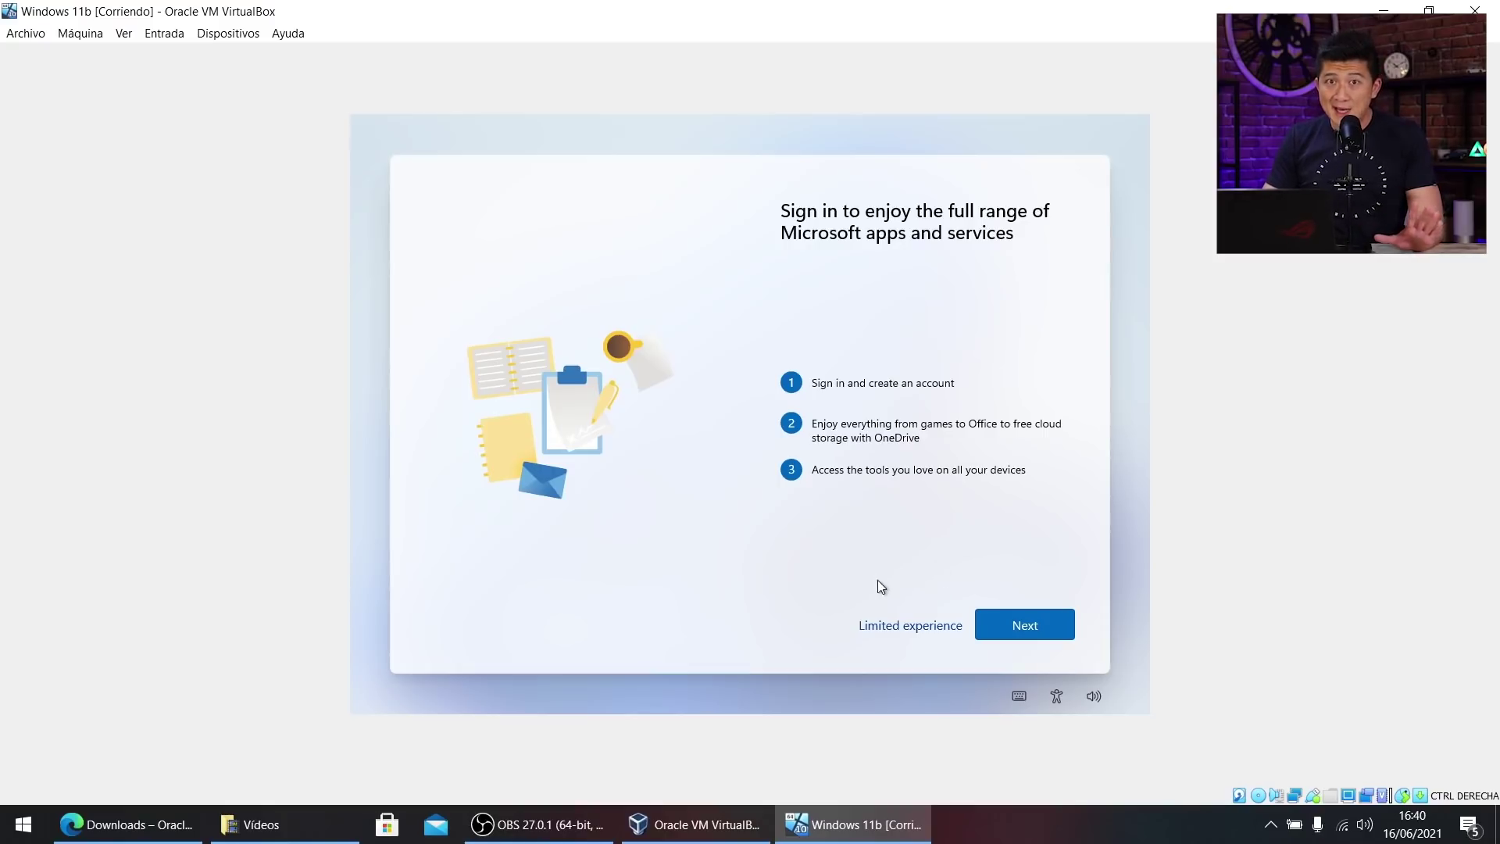
pyautogui.click(906, 625)
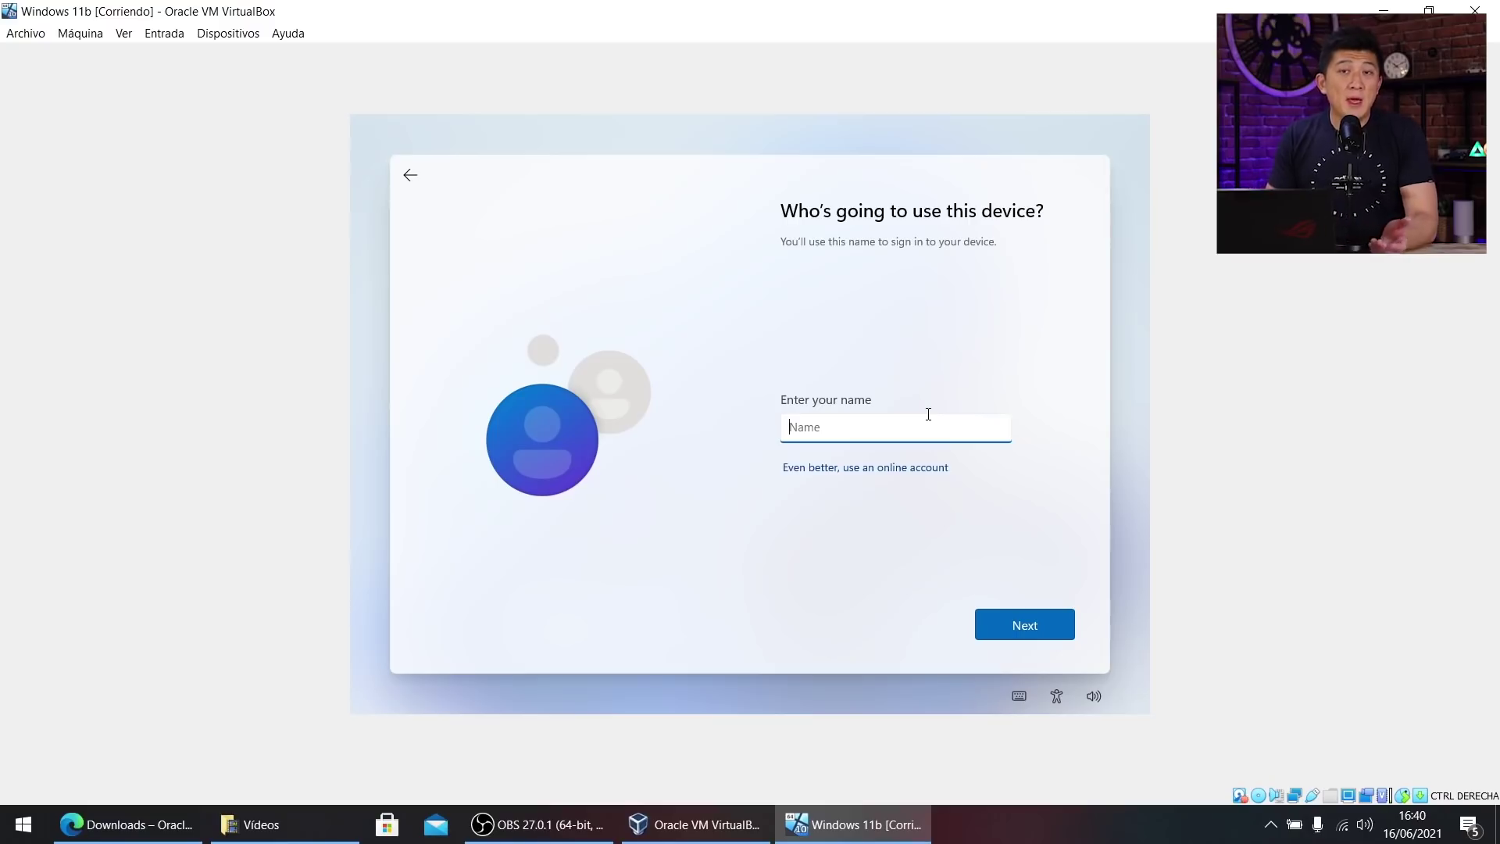
# Enter the local account's user name, then set and submit its password.
pyautogui.write('Antonio')
pyautogui.press('Return')
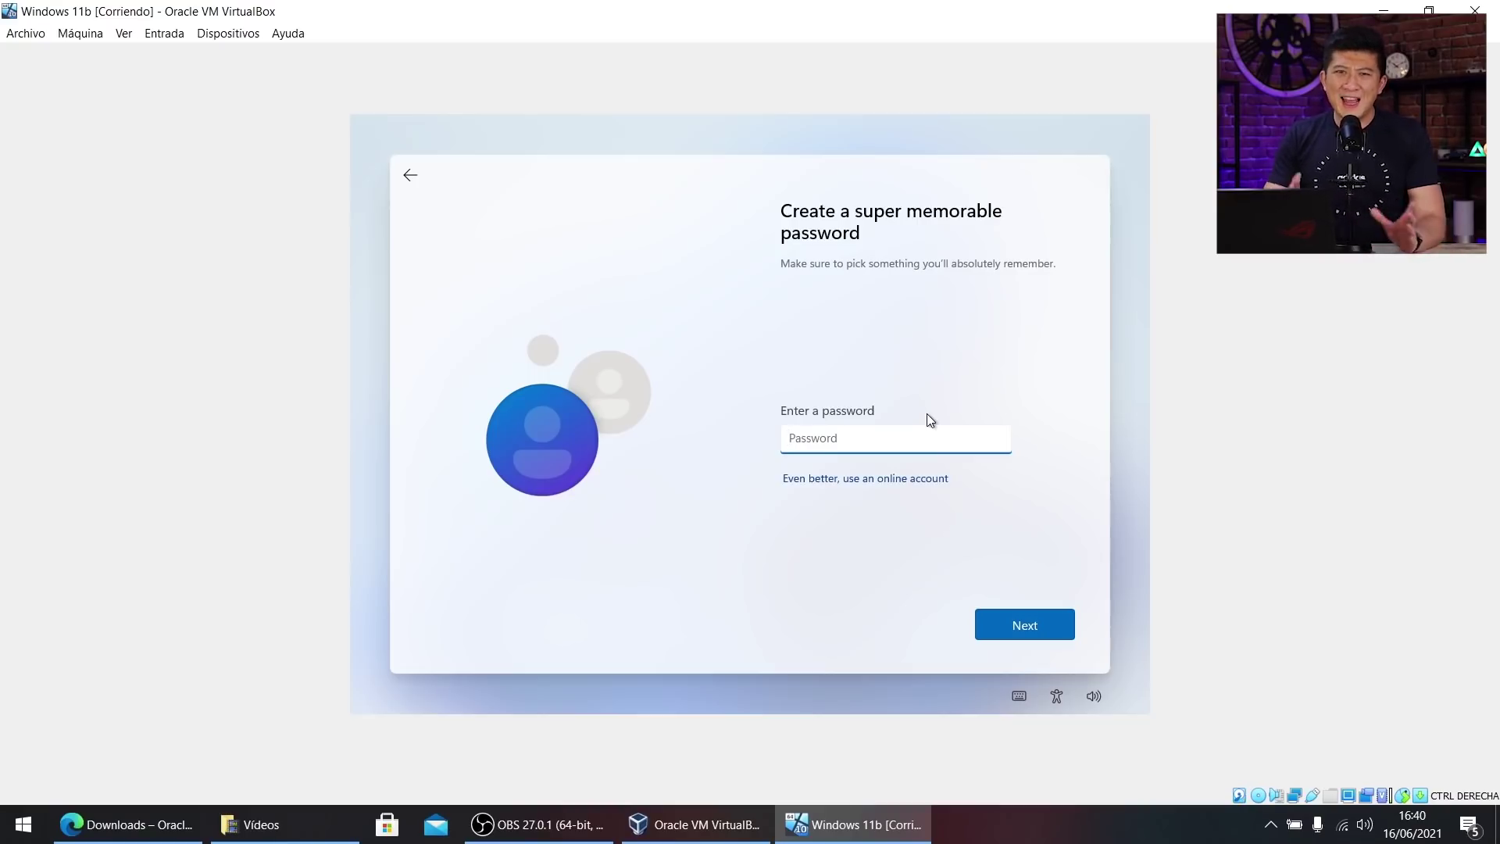
pyautogui.write('1234')
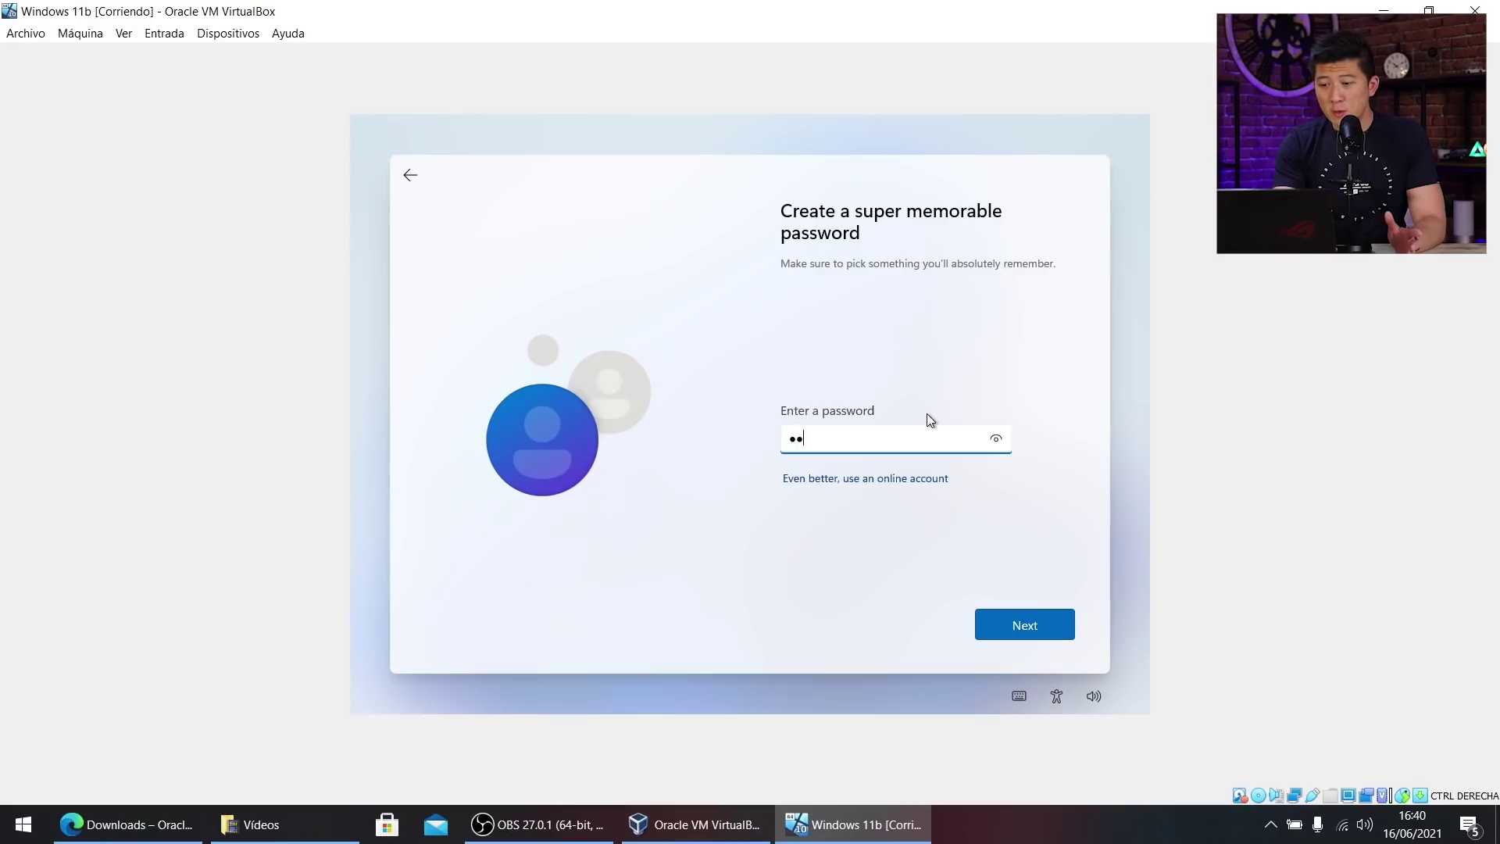
pyautogui.press('Return')
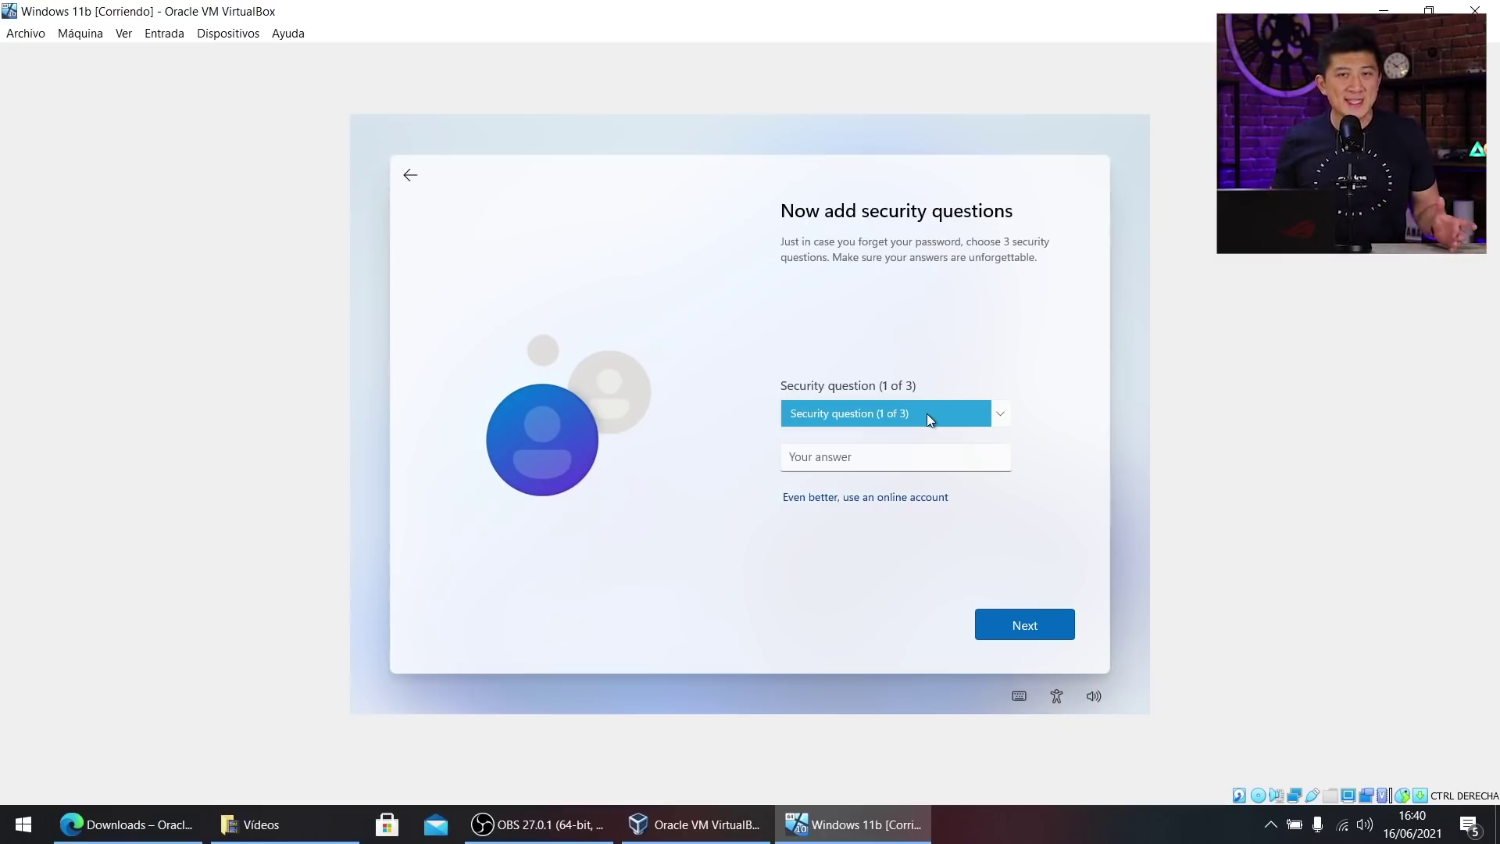
# Choose the 'city where you were born' security question and enter its answer.
pyautogui.click(926, 413)
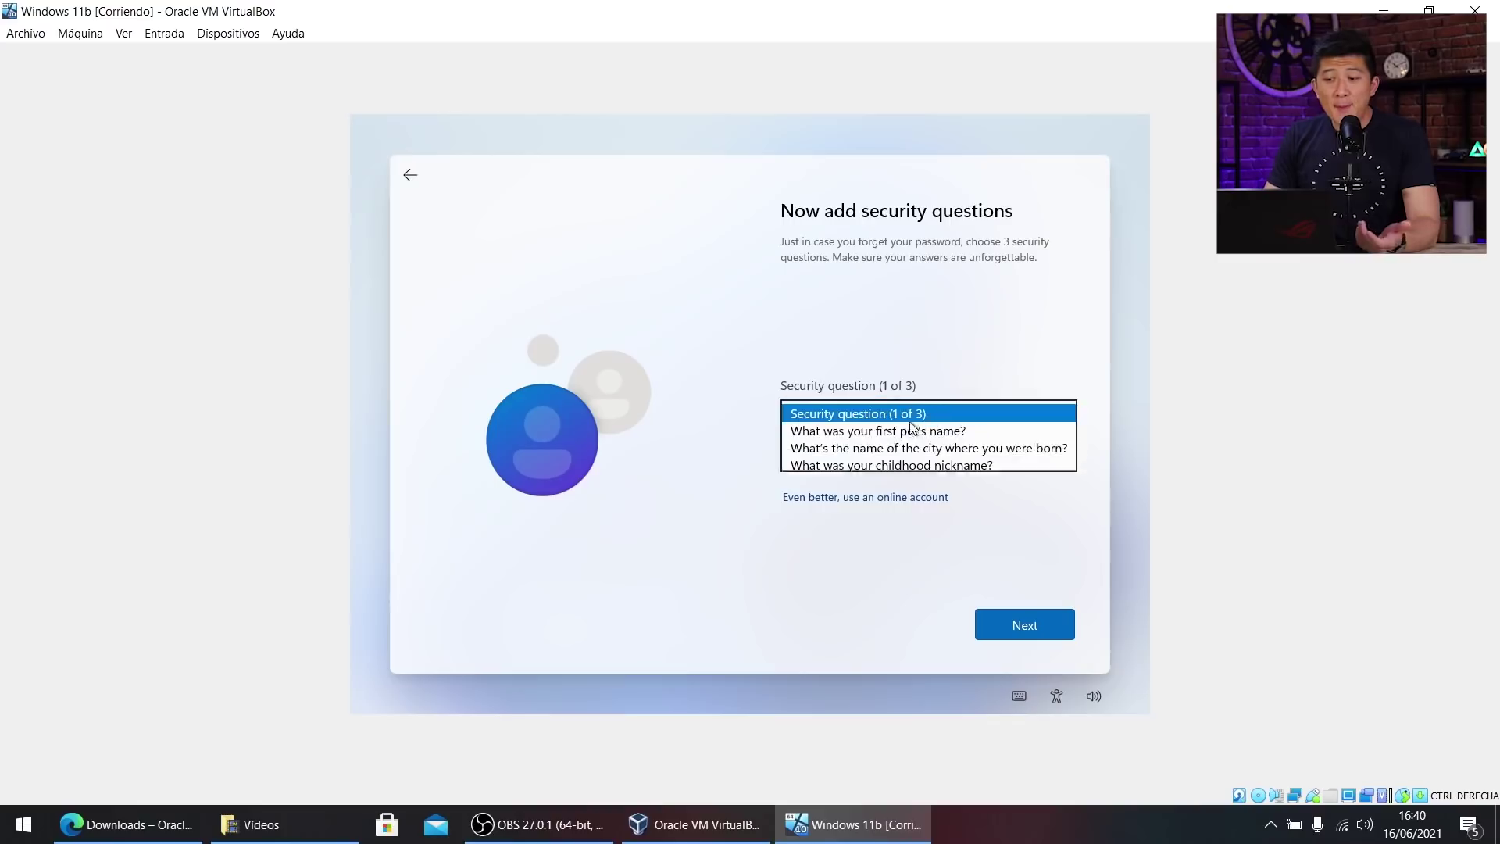
pyautogui.click(888, 444)
pyautogui.click(873, 448)
pyautogui.write('1111')
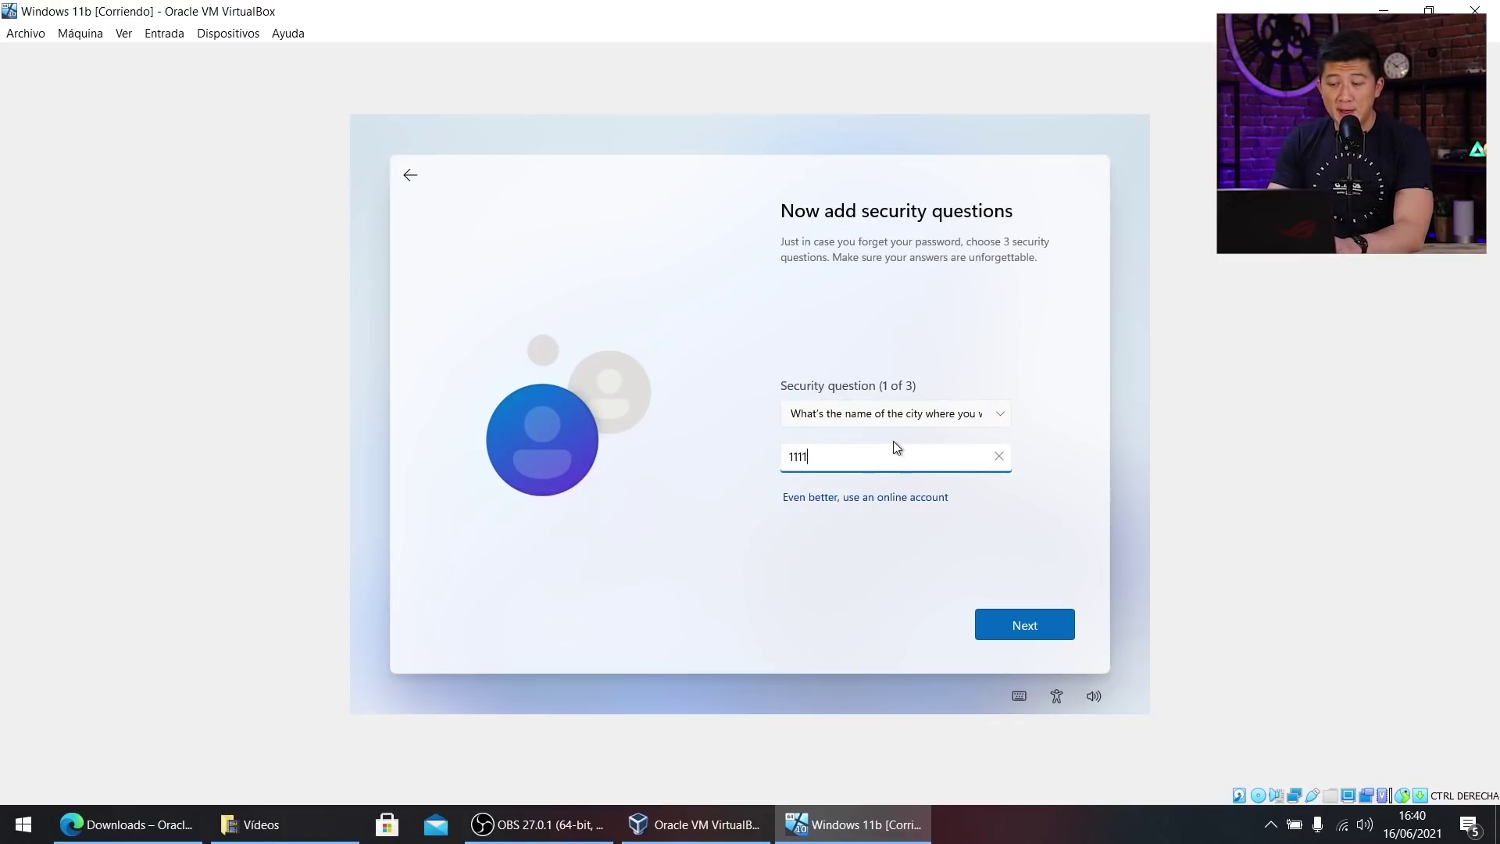
pyautogui.press('Return')
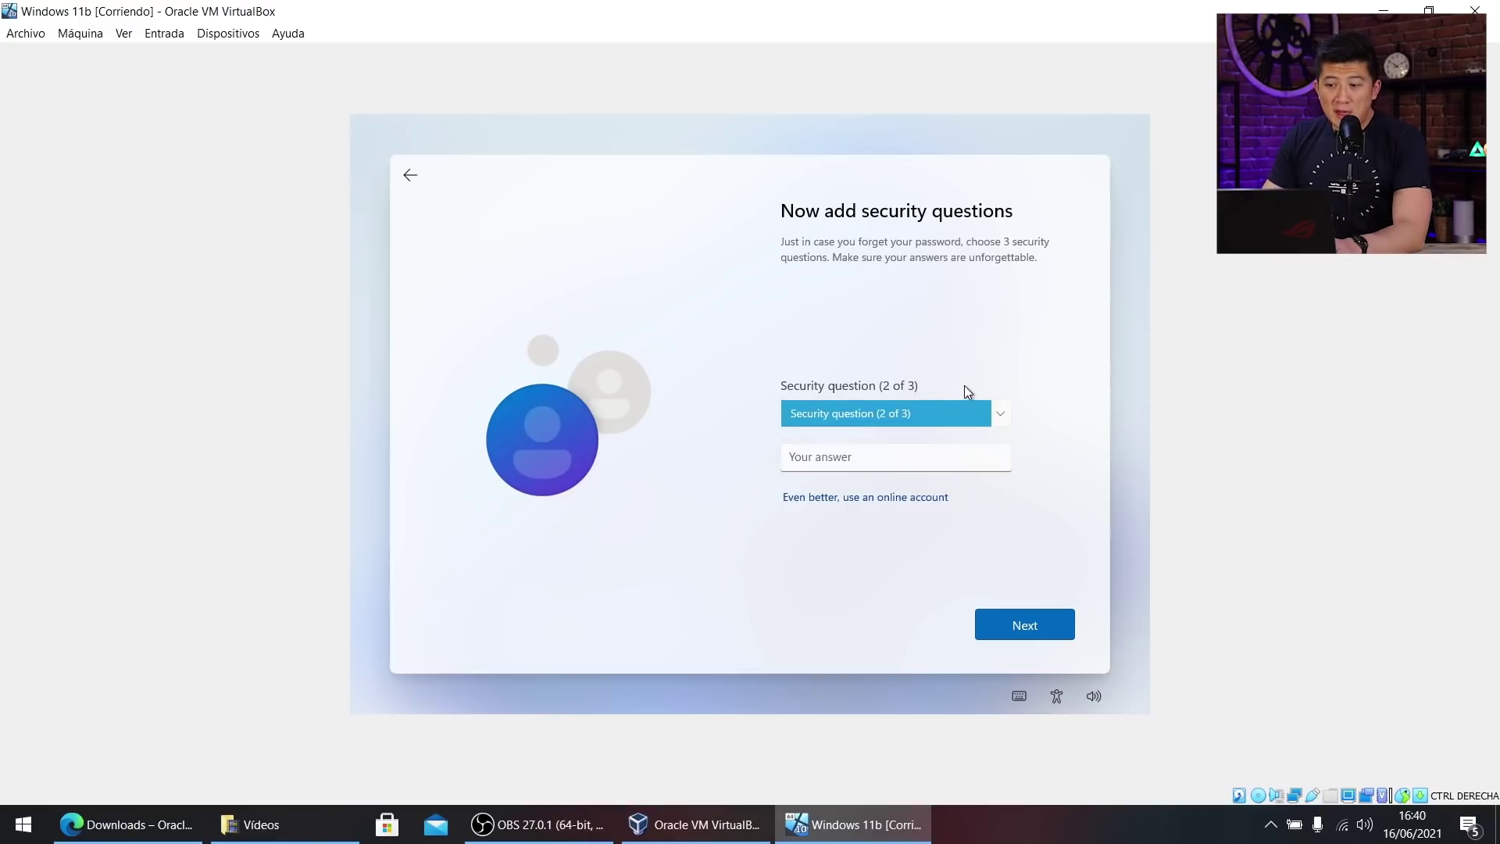
# Choose the 'childhood nickname' question as the second security question and answer it.
pyautogui.click(967, 414)
pyautogui.click(890, 430)
pyautogui.click(897, 459)
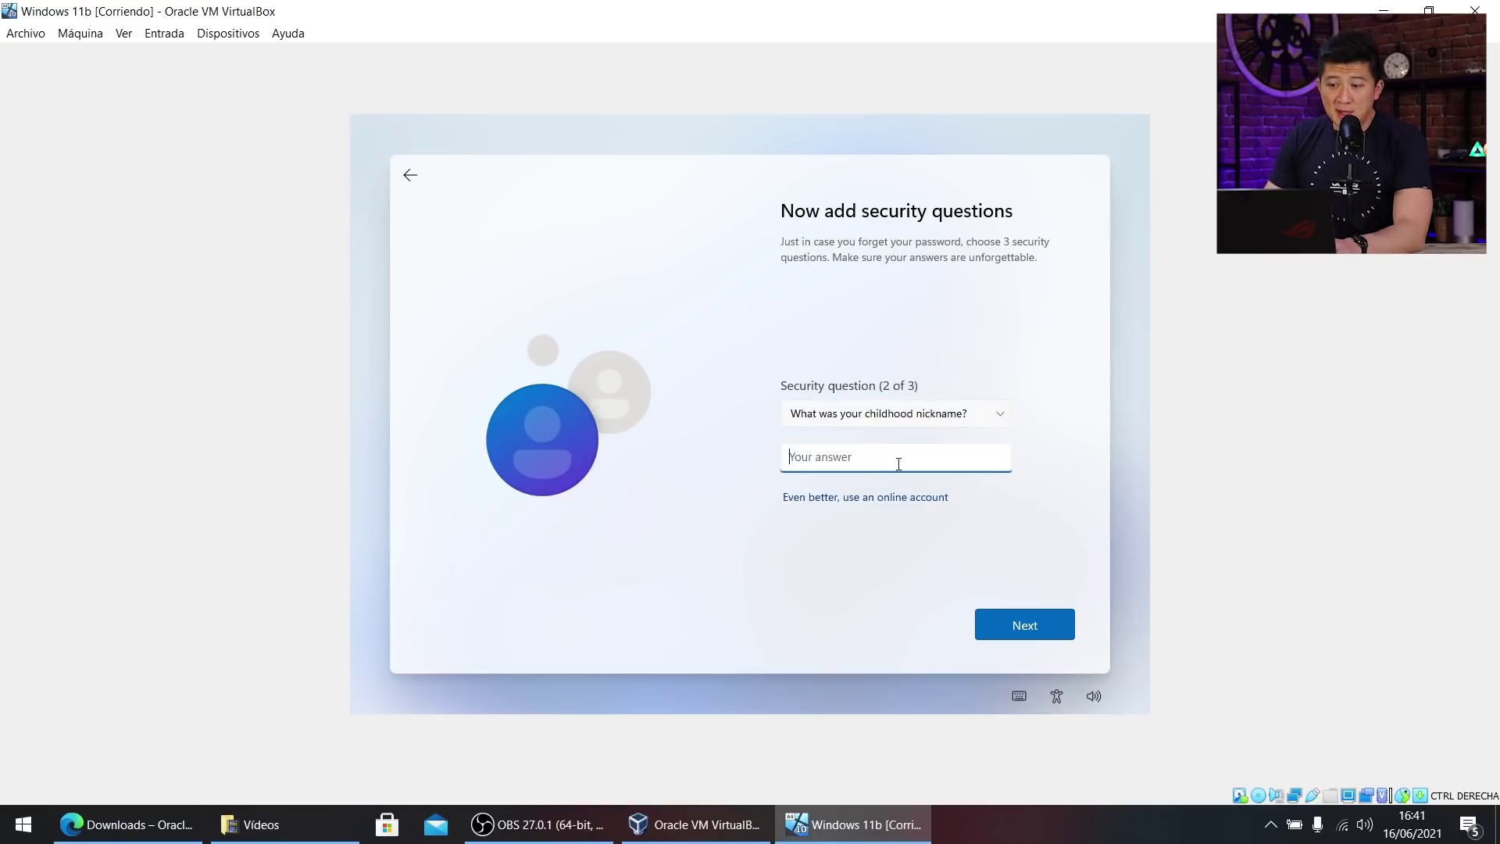
pyautogui.write('11')
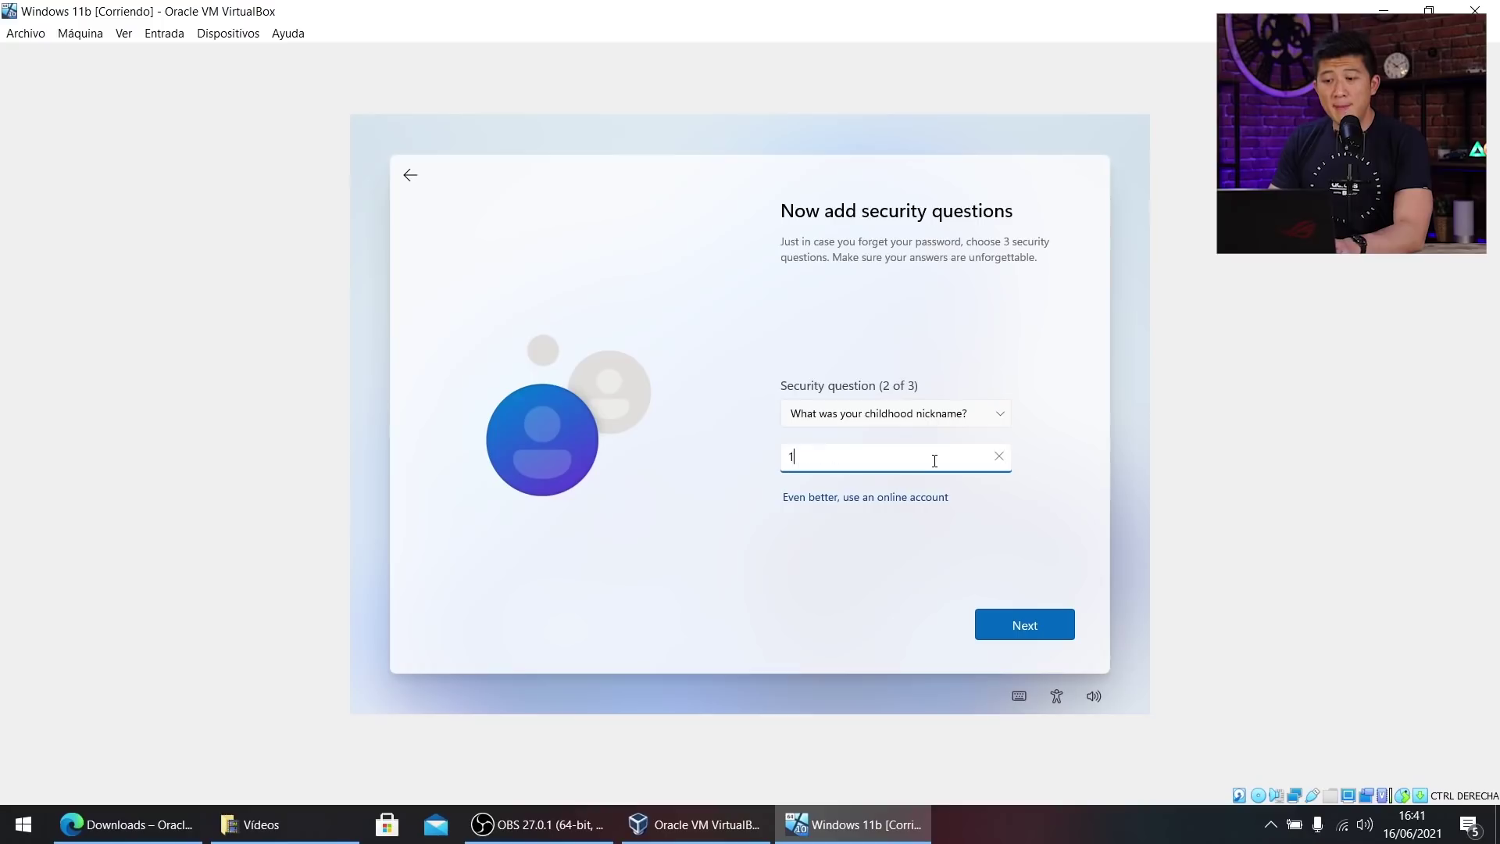
pyautogui.write('11')
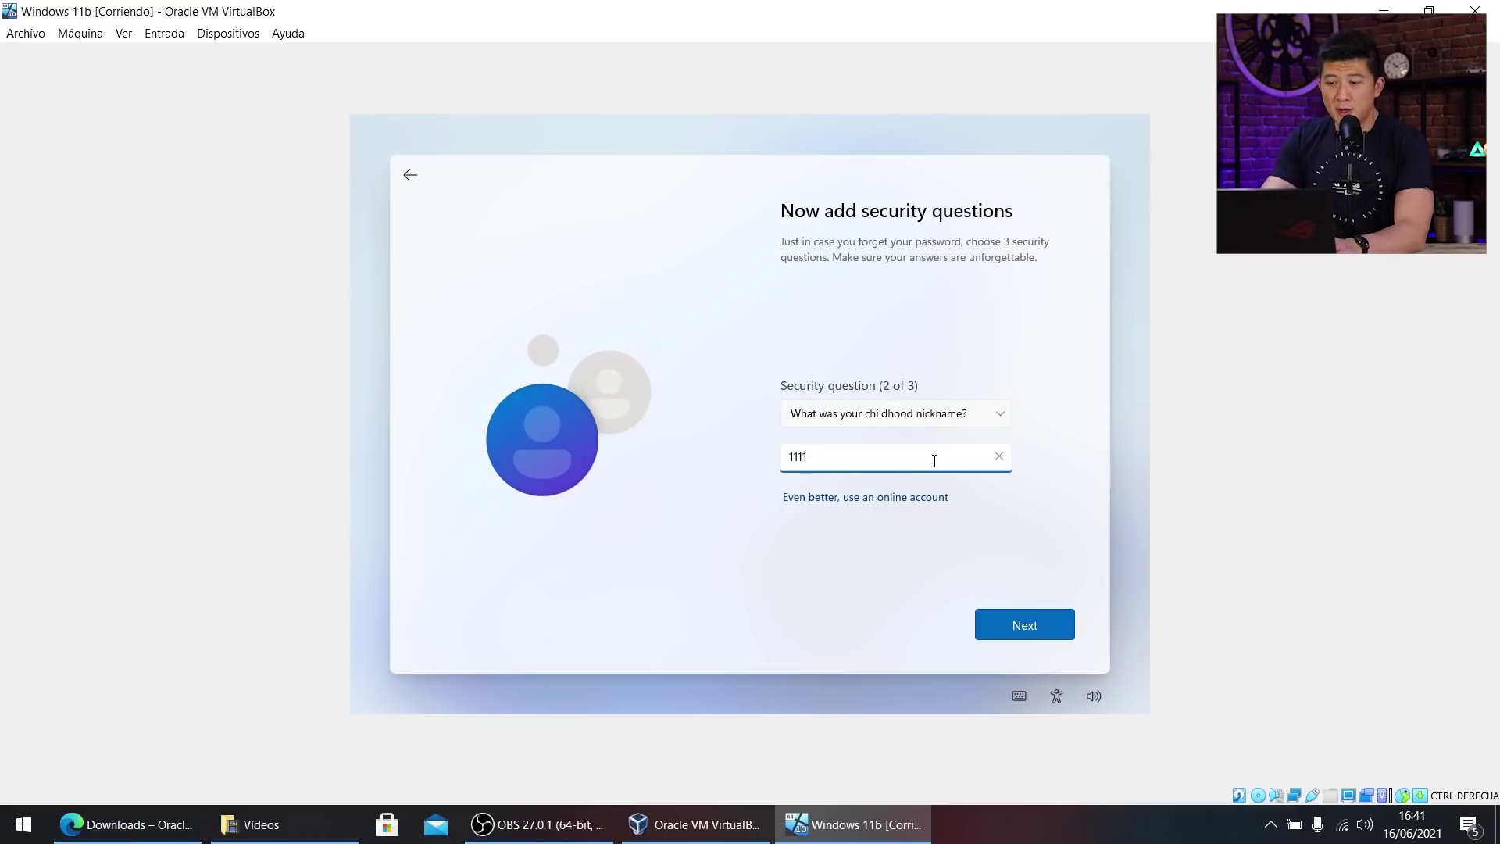
pyautogui.press('Return')
# Choose the 'oldest cousin' question as the third security question and type its answer.
pyautogui.click(949, 415)
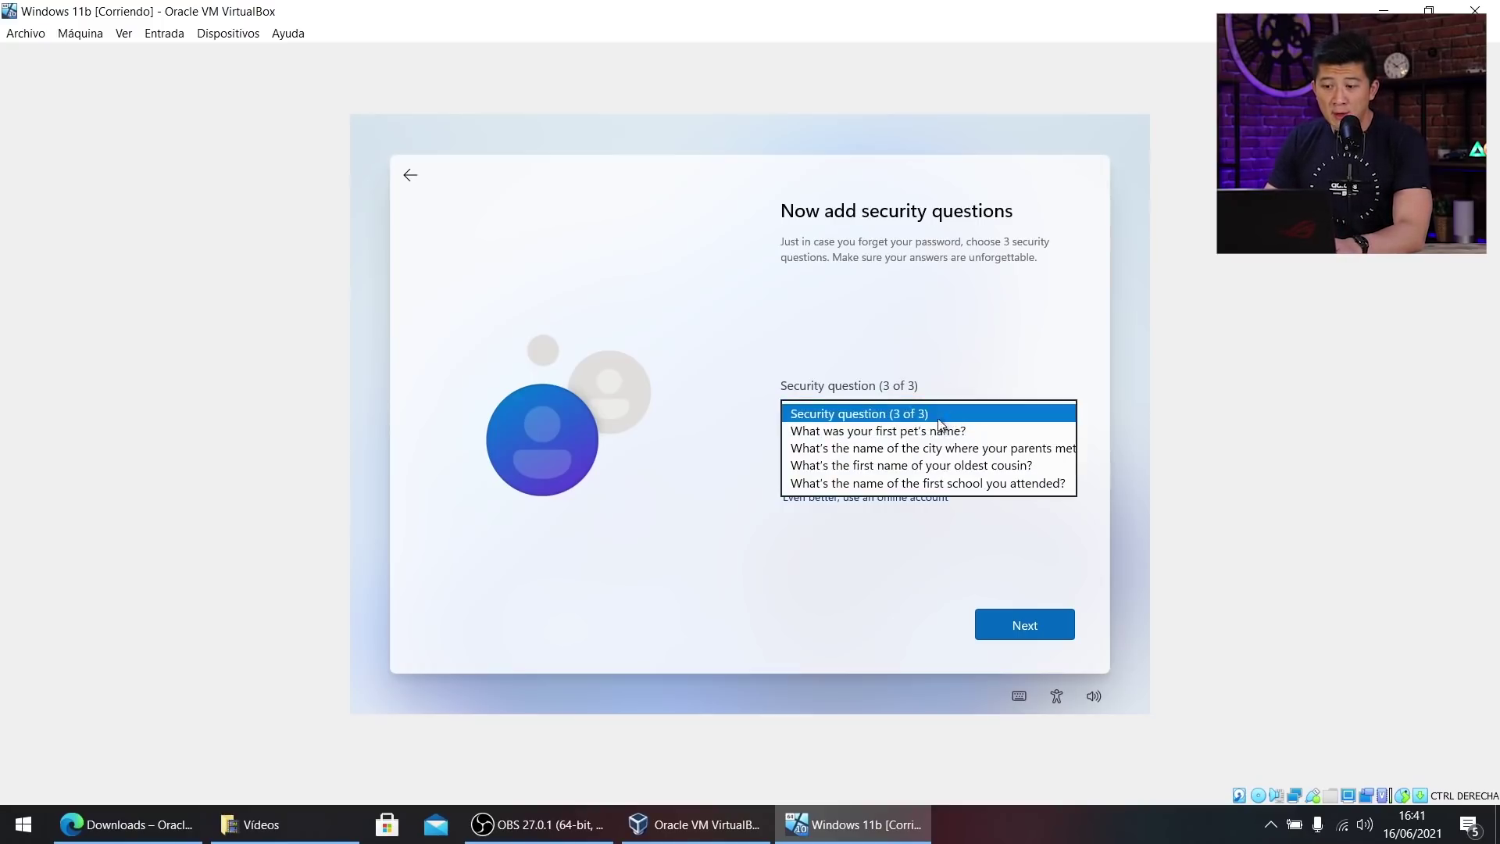
pyautogui.click(925, 466)
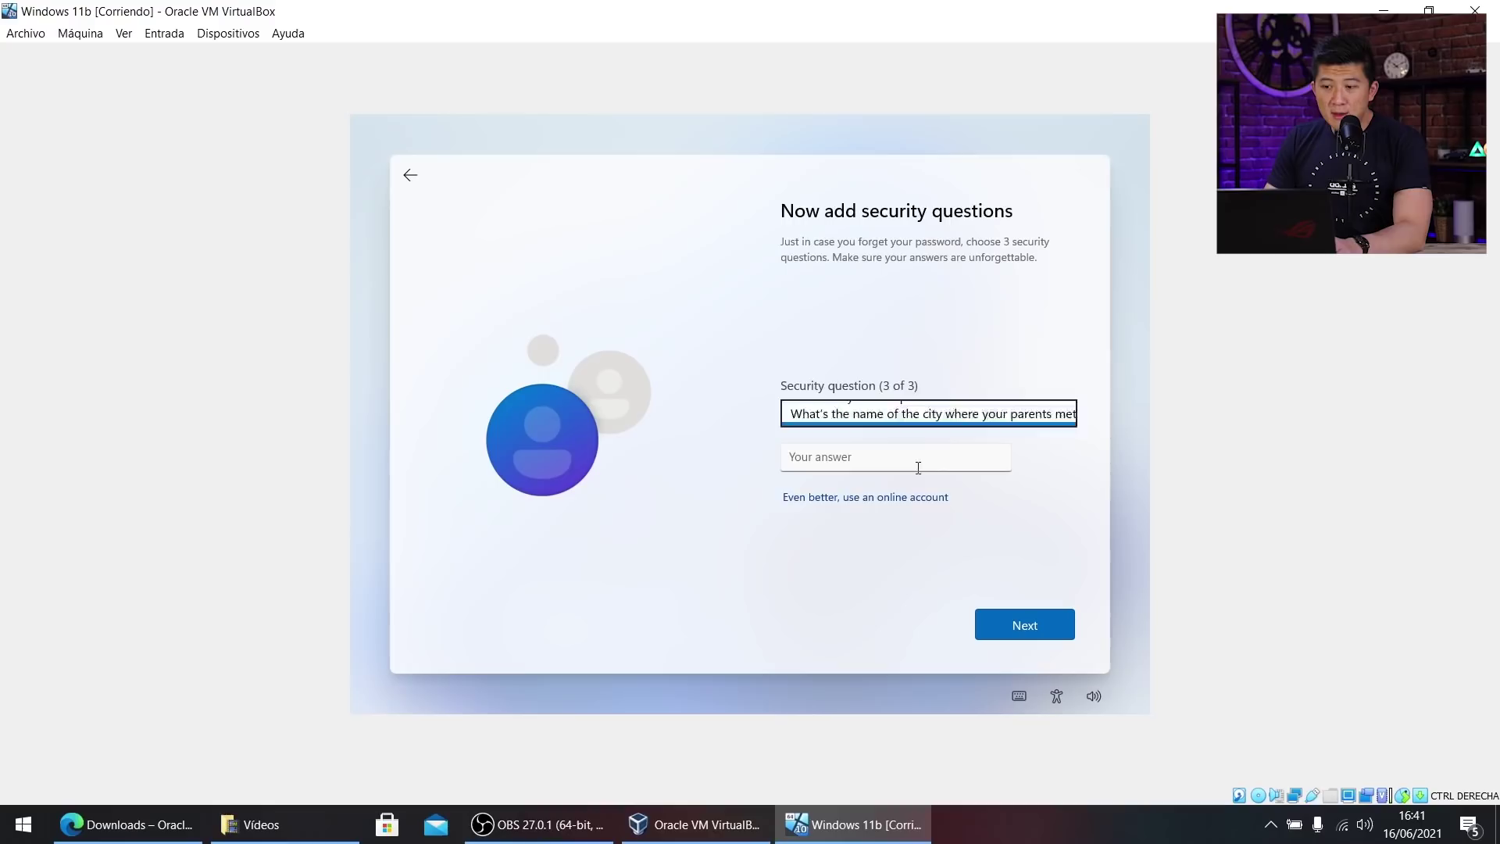
pyautogui.click(866, 457)
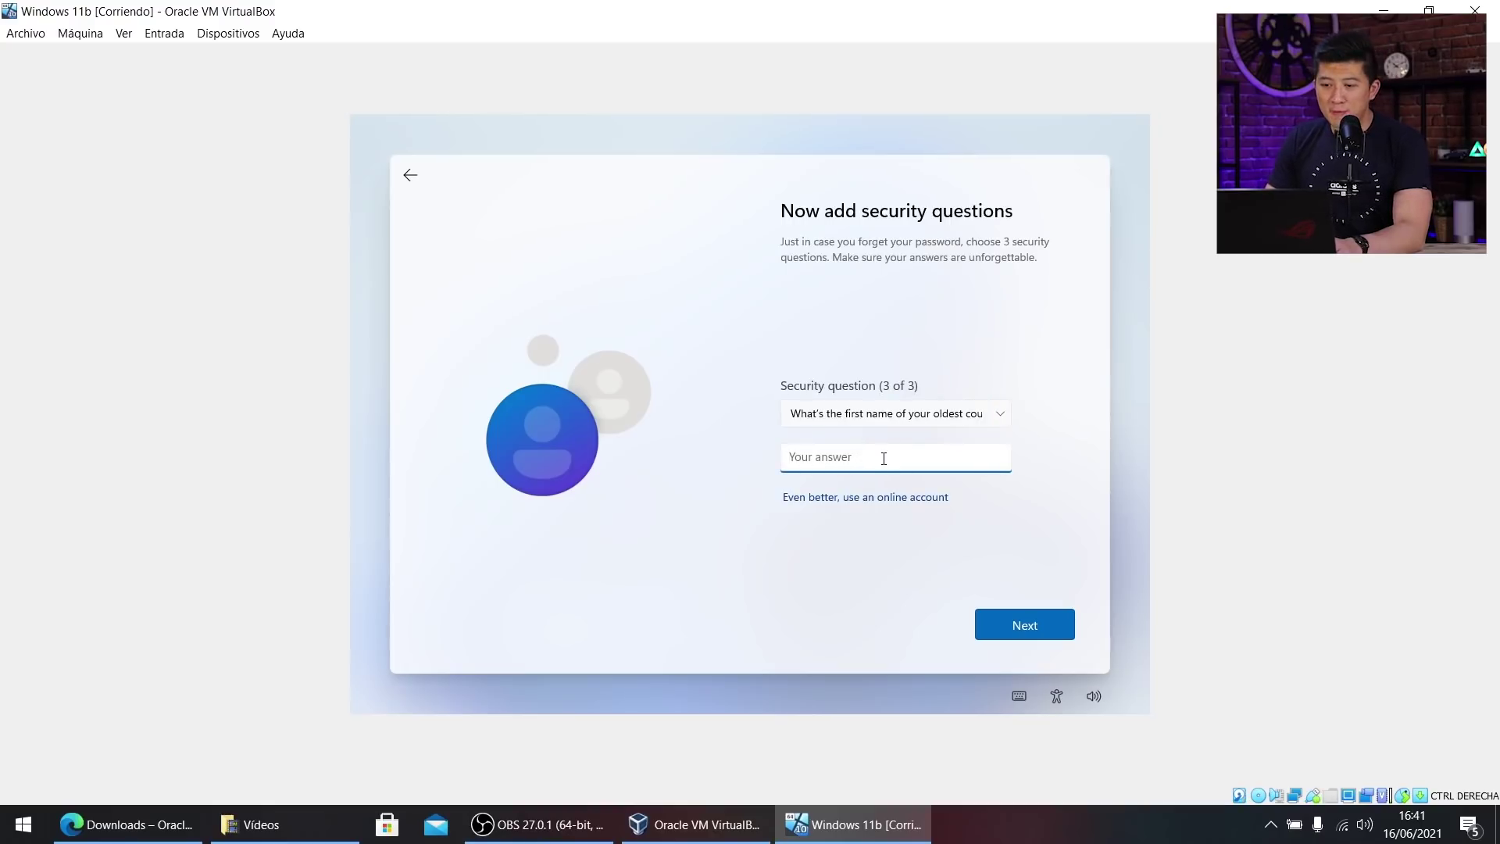
pyautogui.write('1111')
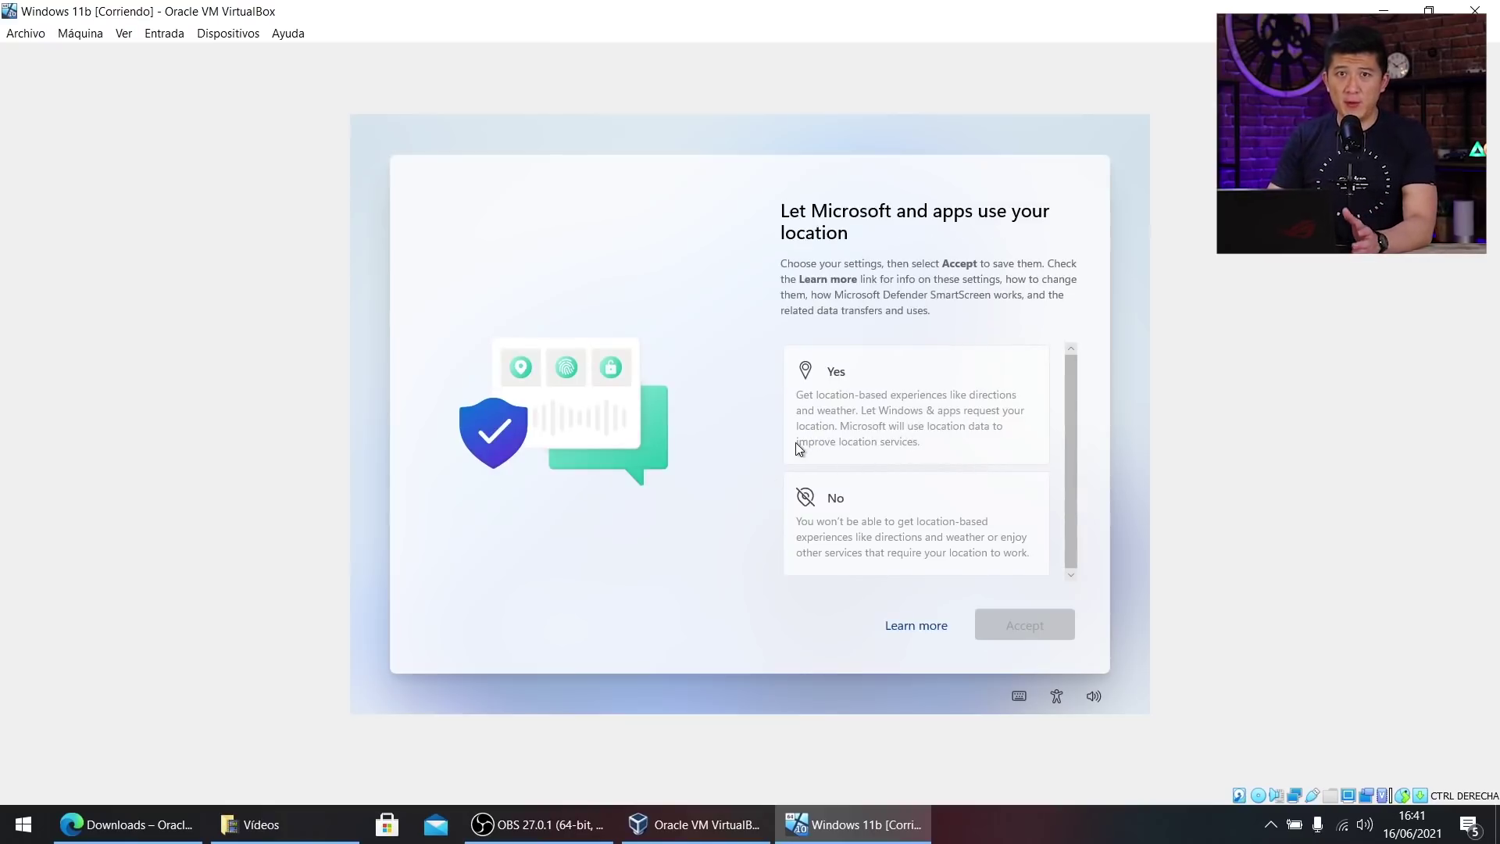
# Decline location and Find my device, and send only required diagnostic data.
pyautogui.click(937, 515)
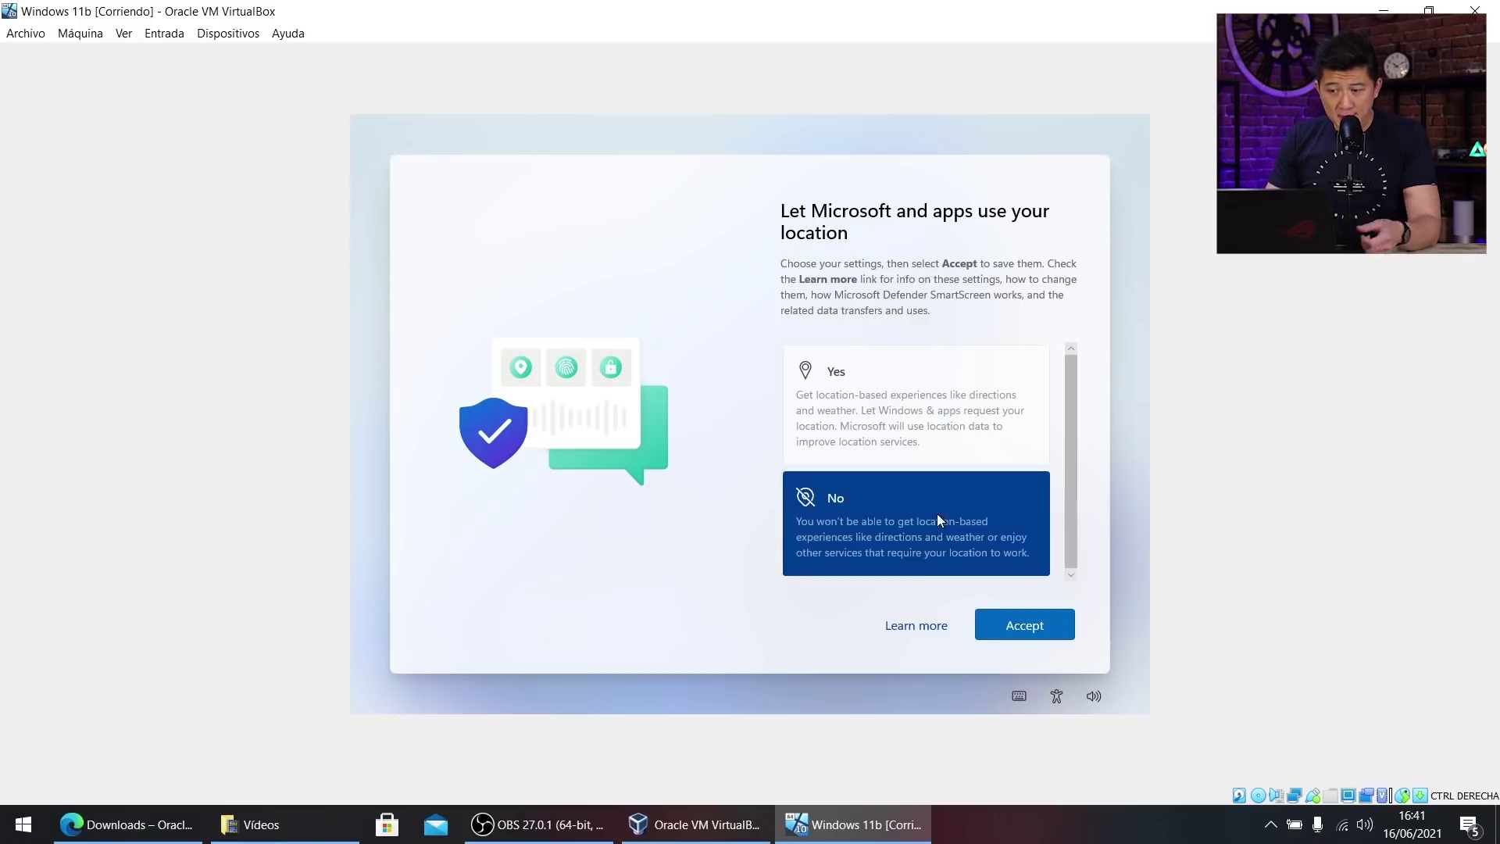
pyautogui.click(1029, 627)
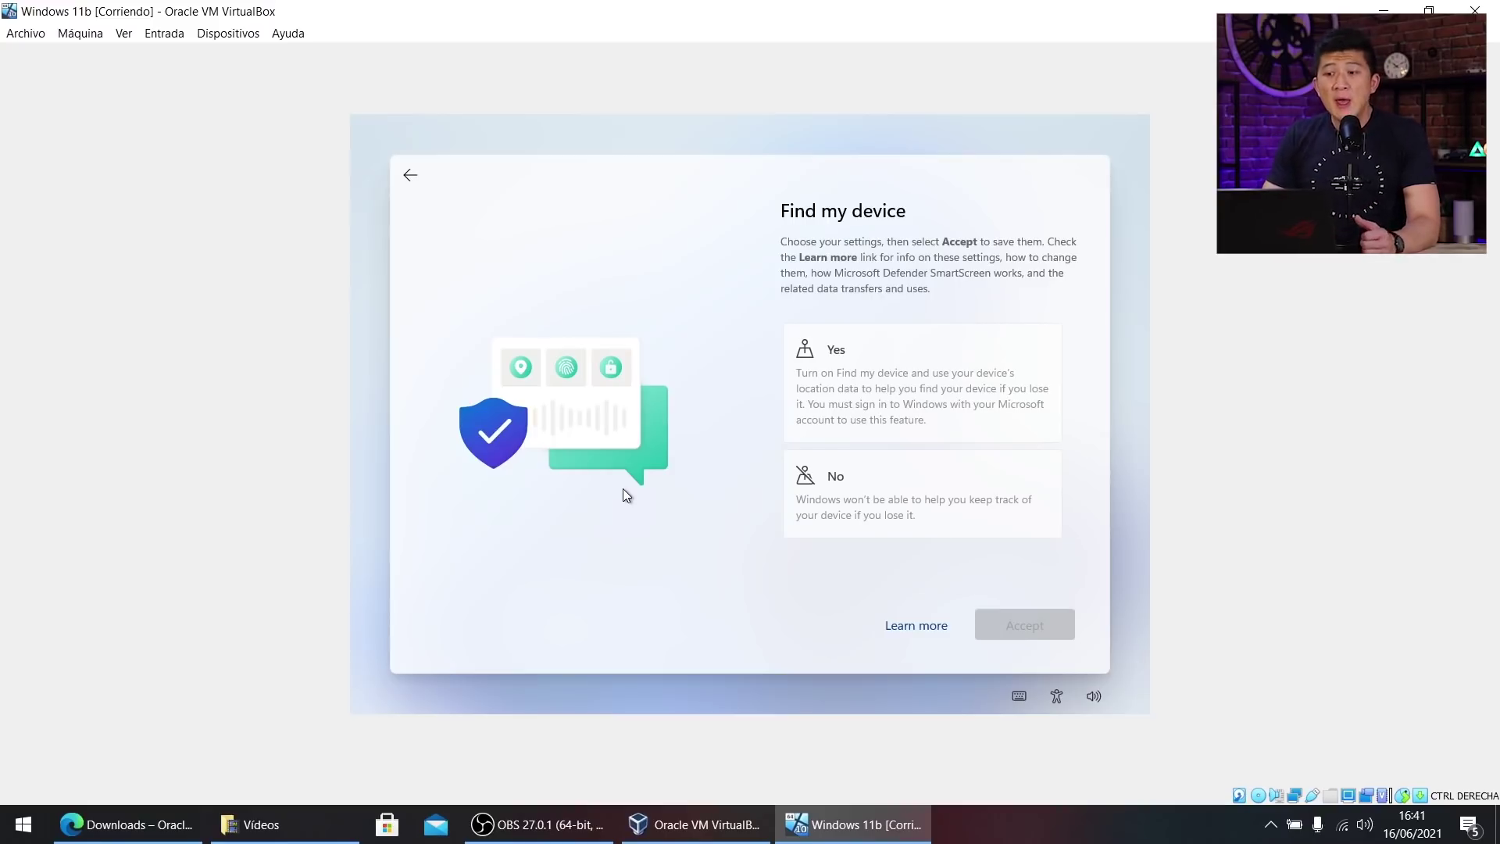
pyautogui.click(911, 487)
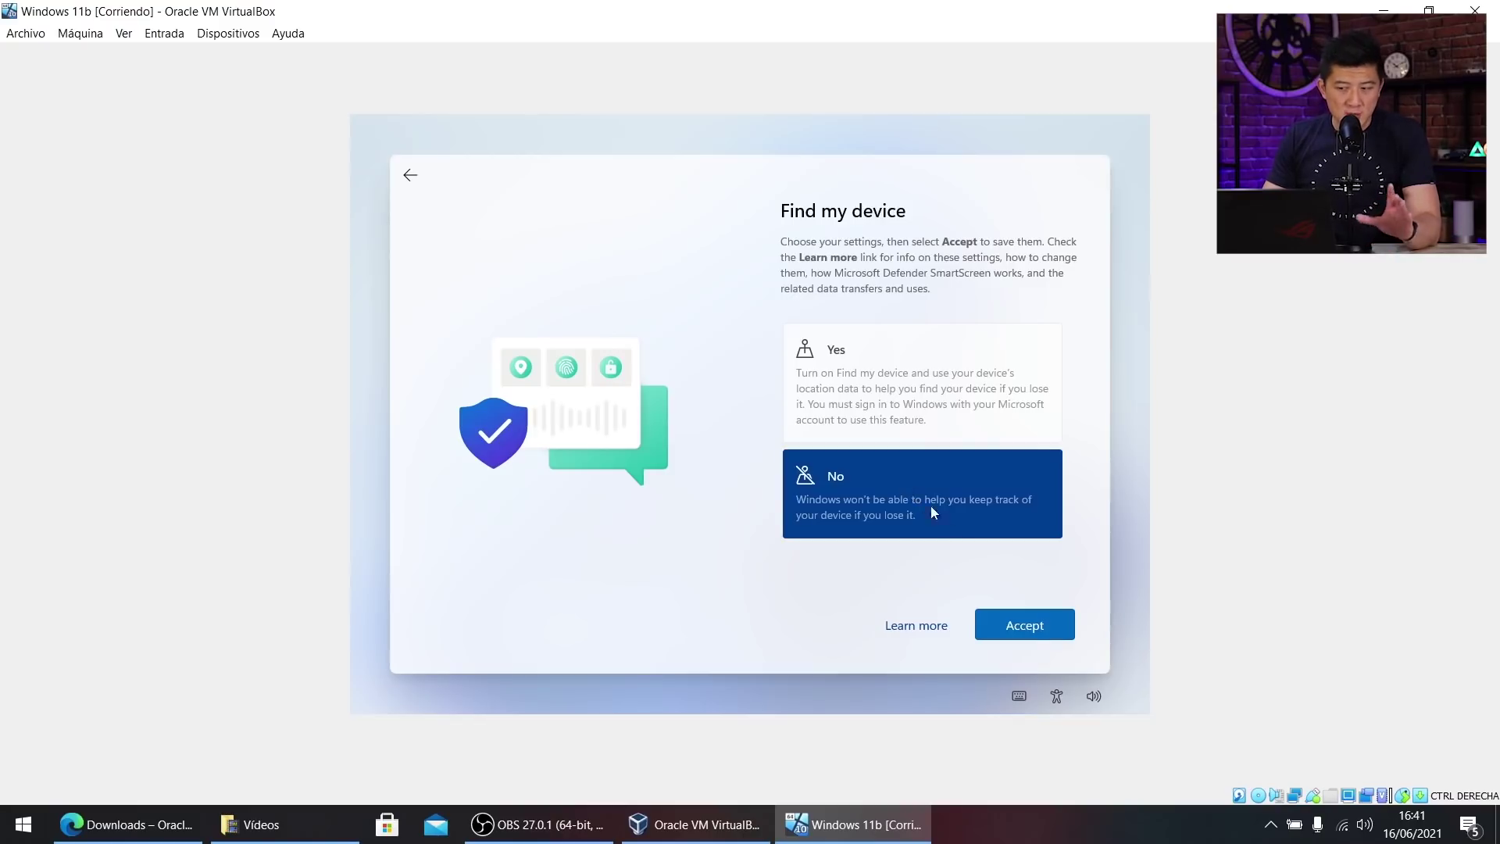
pyautogui.click(1037, 631)
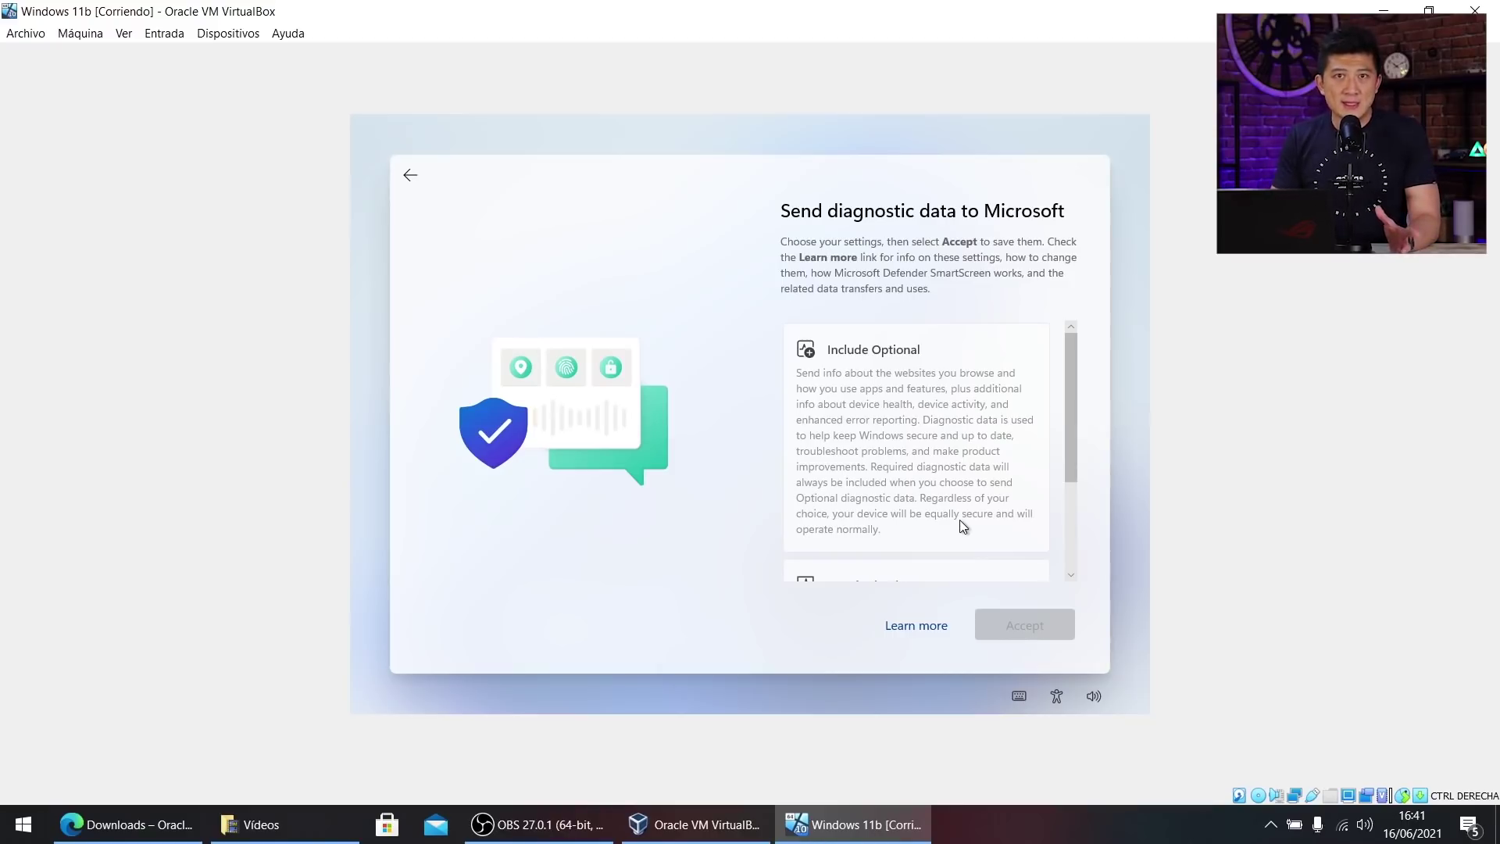
pyautogui.scroll(-3, 891, 461)
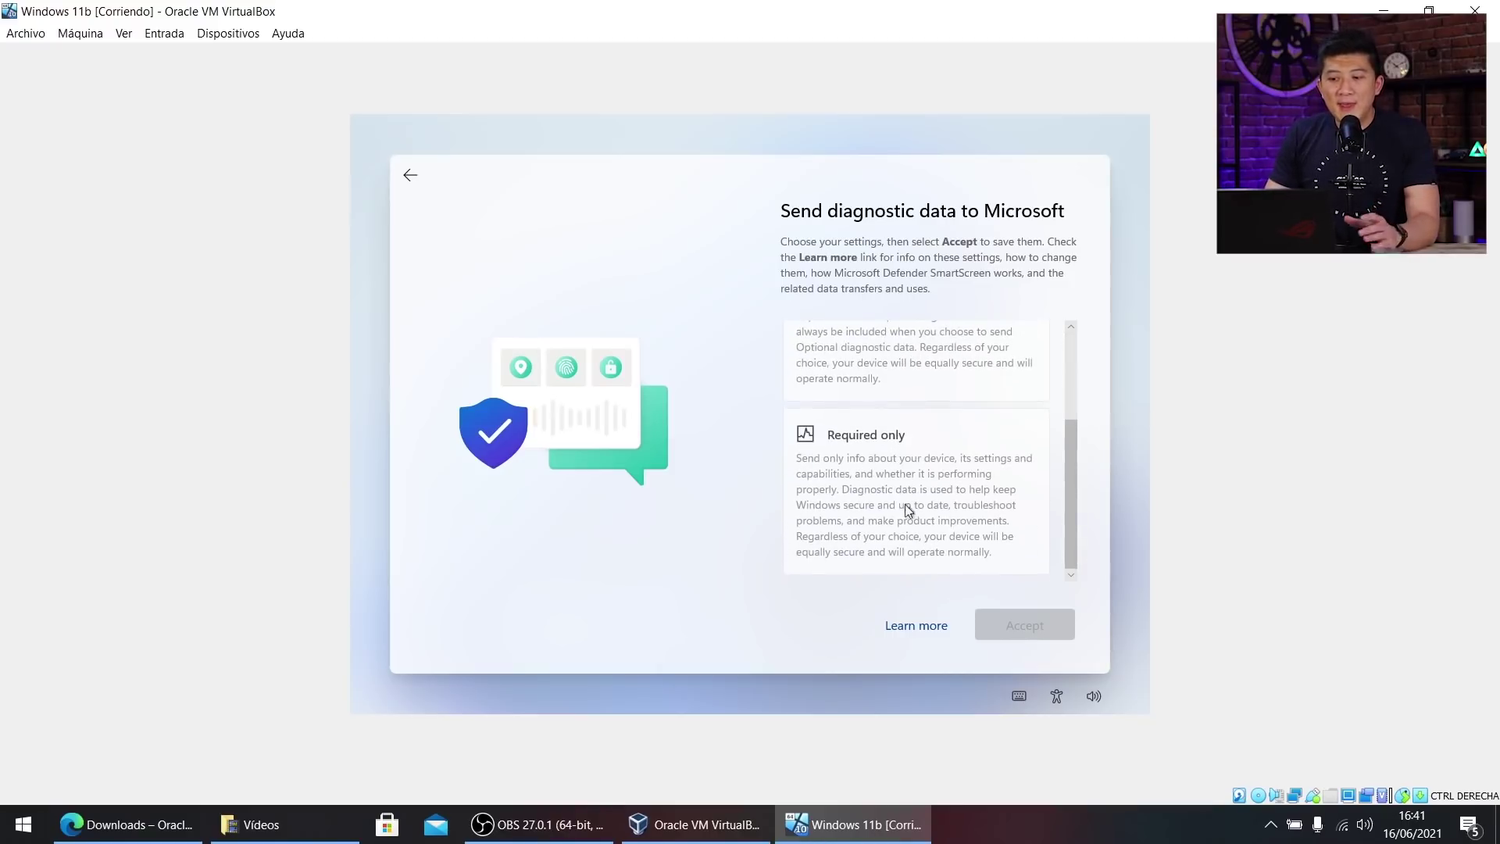
pyautogui.click(922, 523)
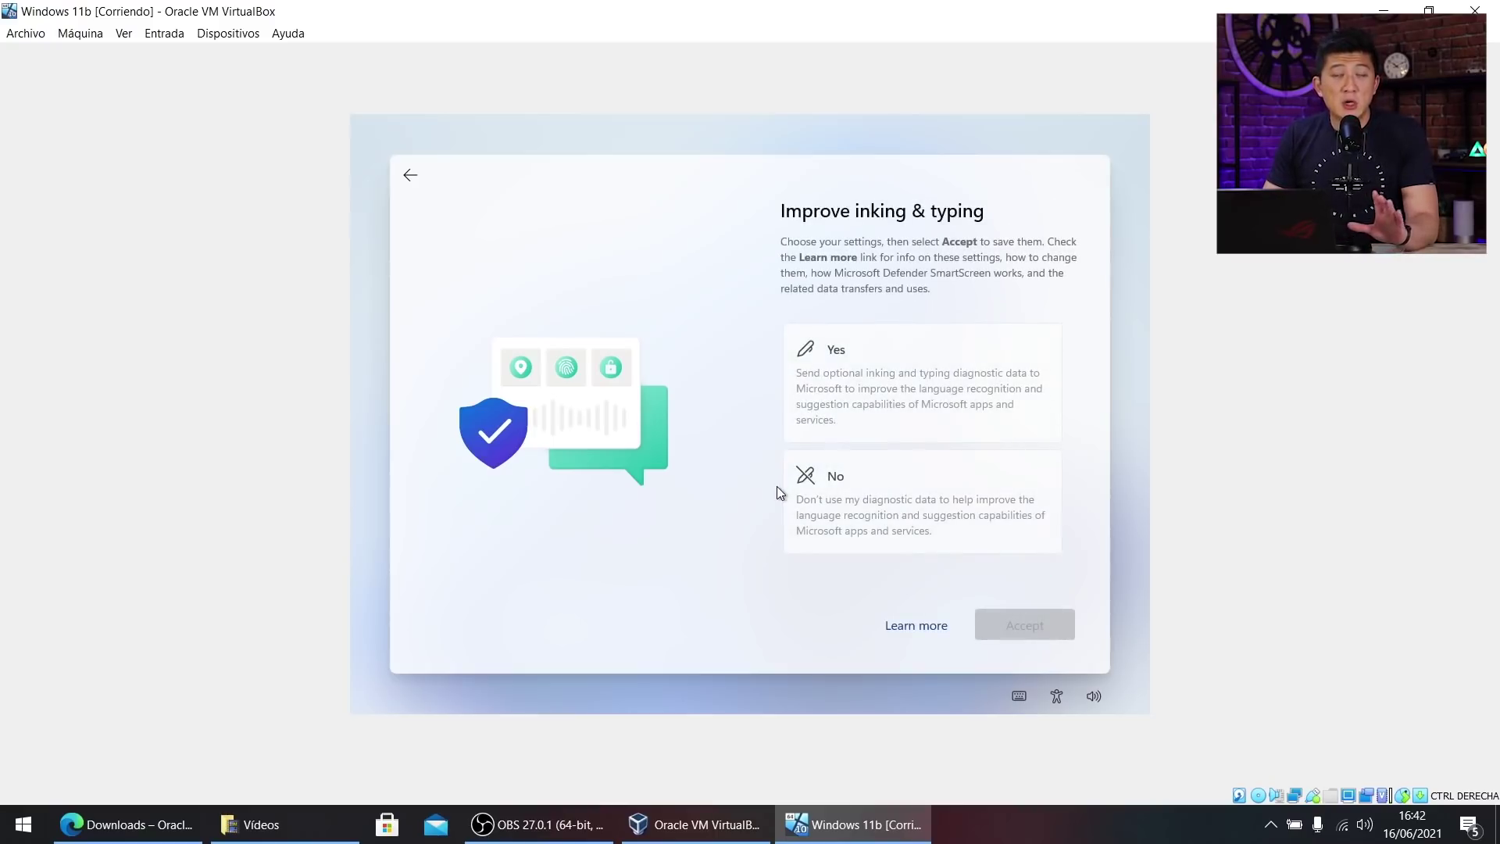
# Decline inking and typing data, tailored experiences and the advertising ID.
pyautogui.click(903, 489)
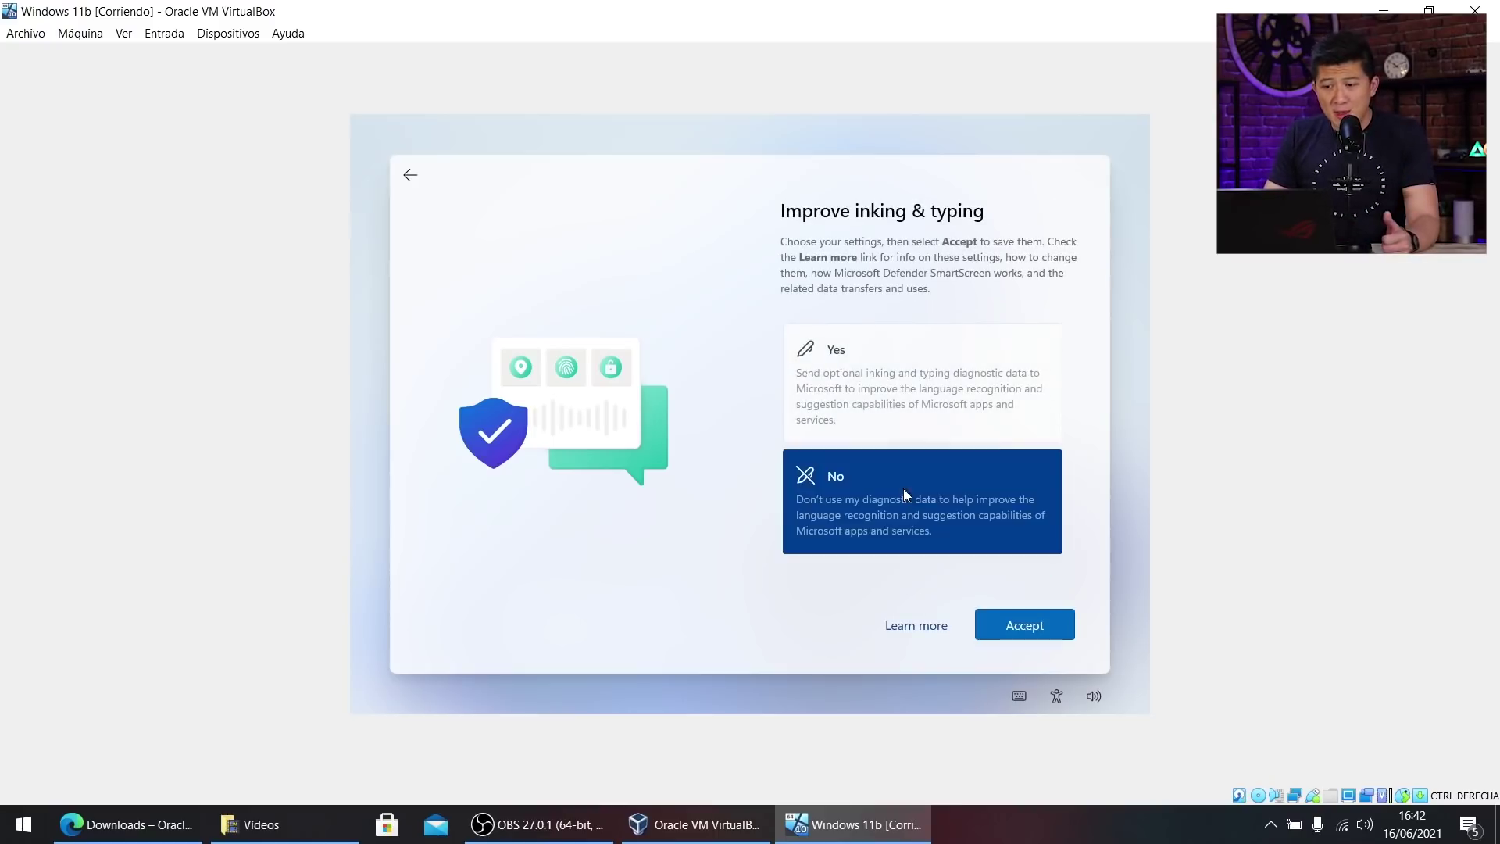
pyautogui.click(1040, 639)
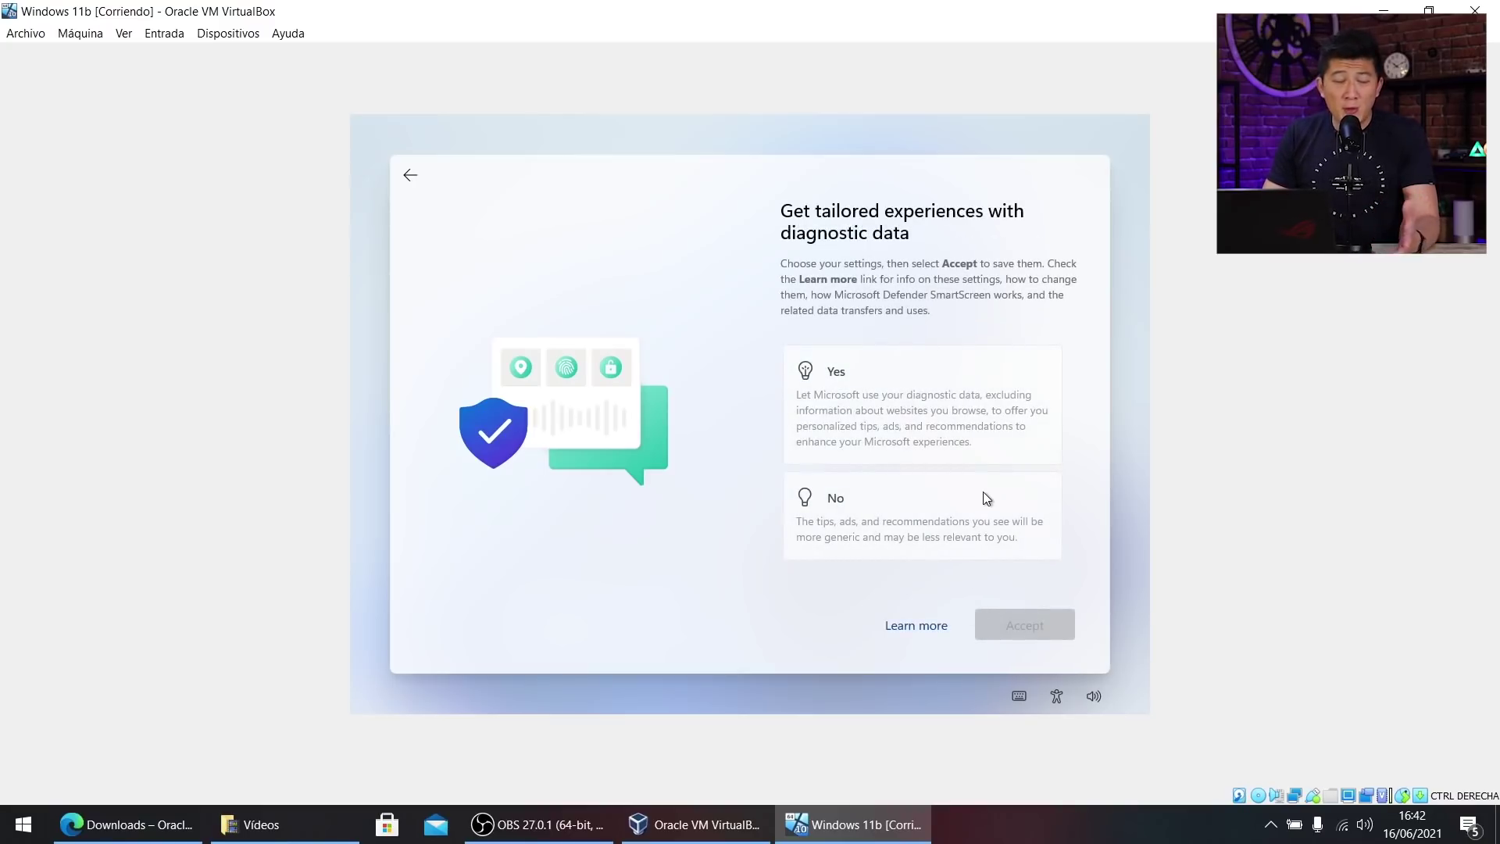
pyautogui.click(921, 512)
pyautogui.click(1016, 625)
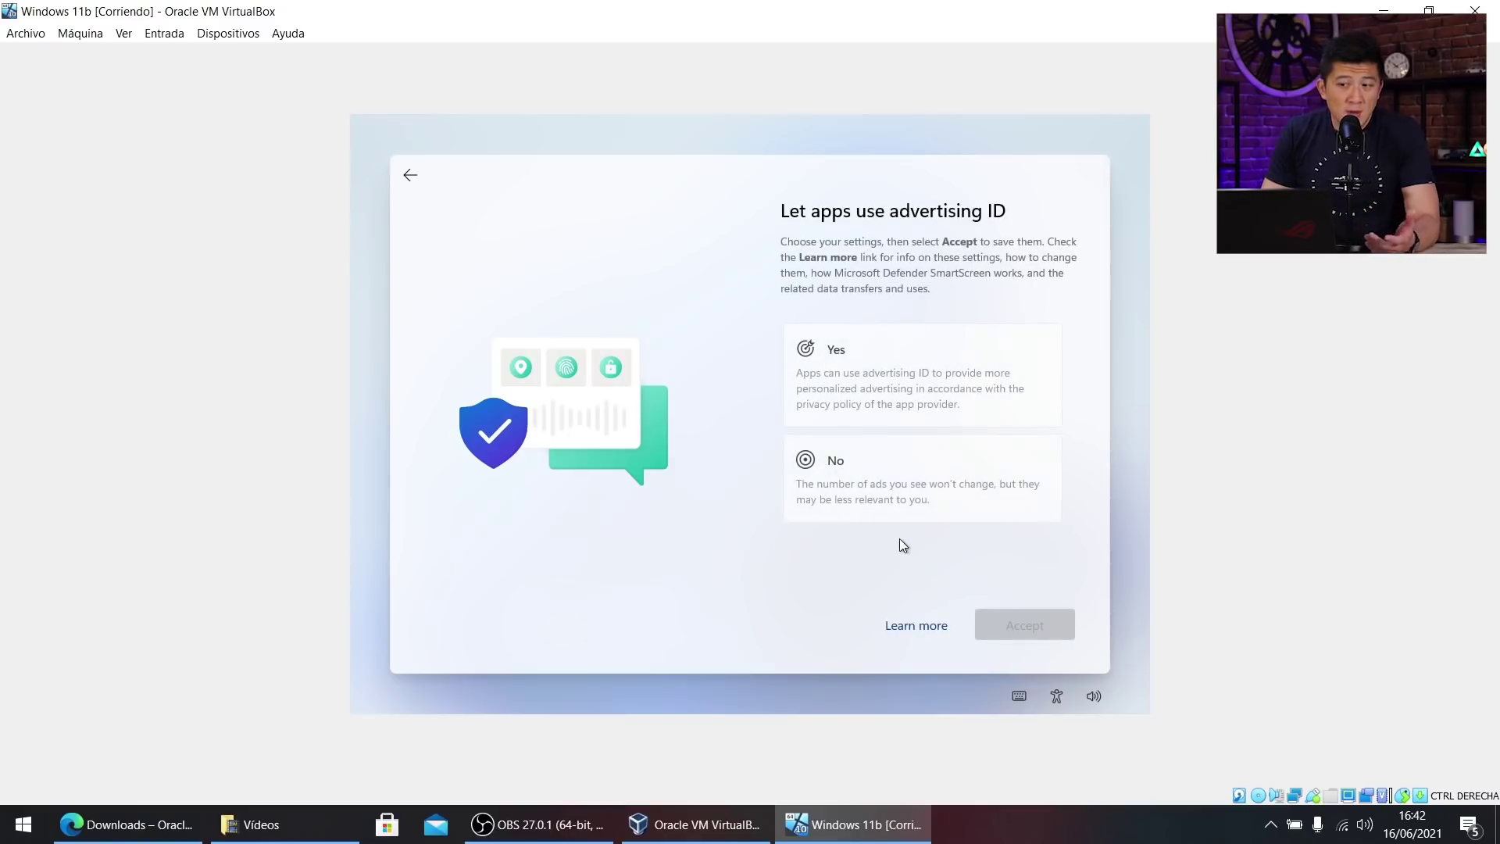
pyautogui.click(965, 485)
pyautogui.click(1035, 628)
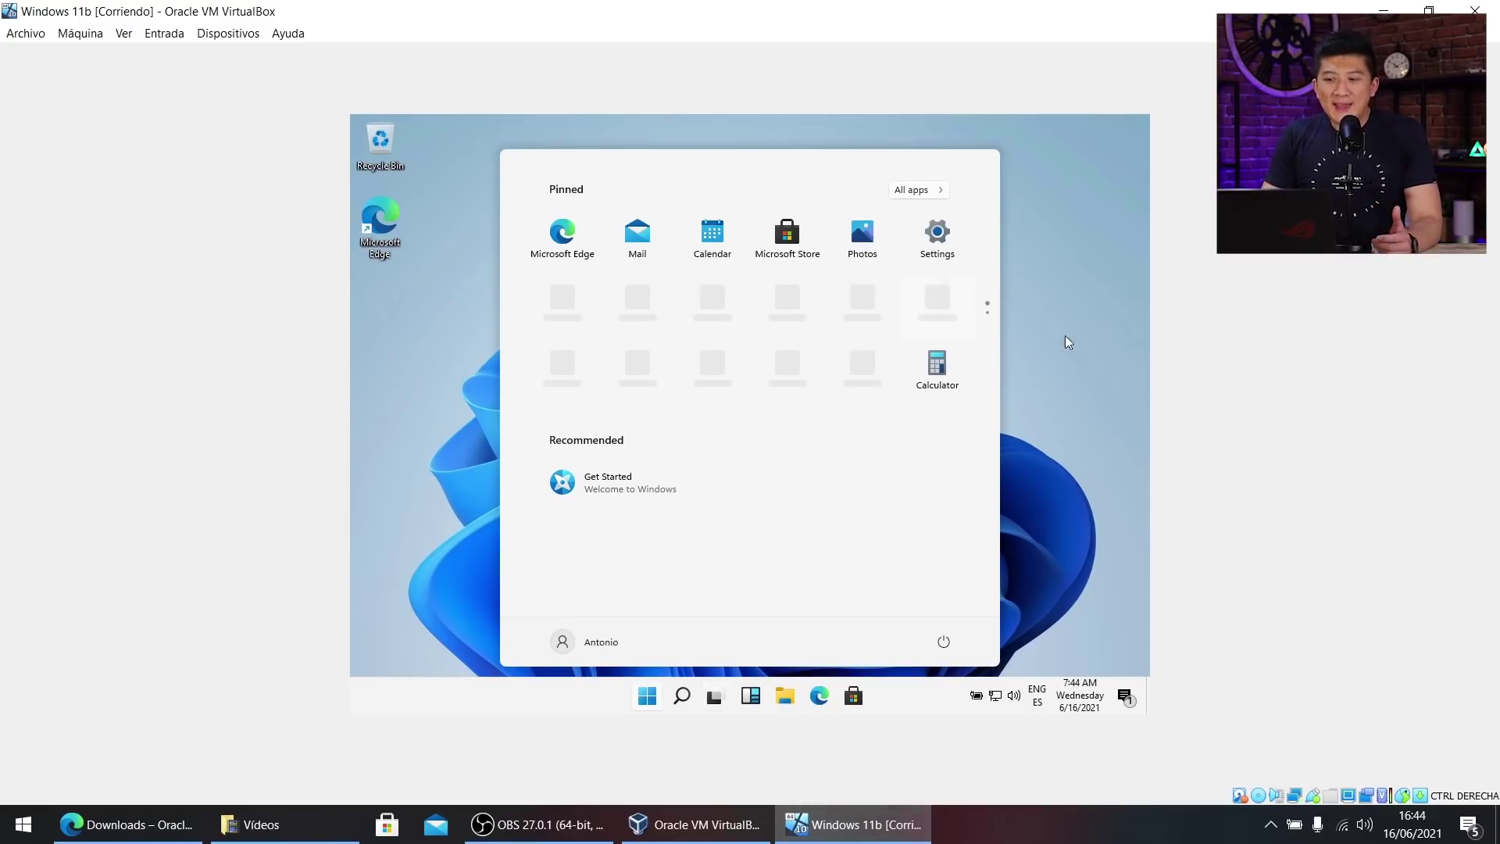
# After setup finishes, close the Start menu to leave the bare Windows 11 desktop.
pyautogui.click(1045, 375)
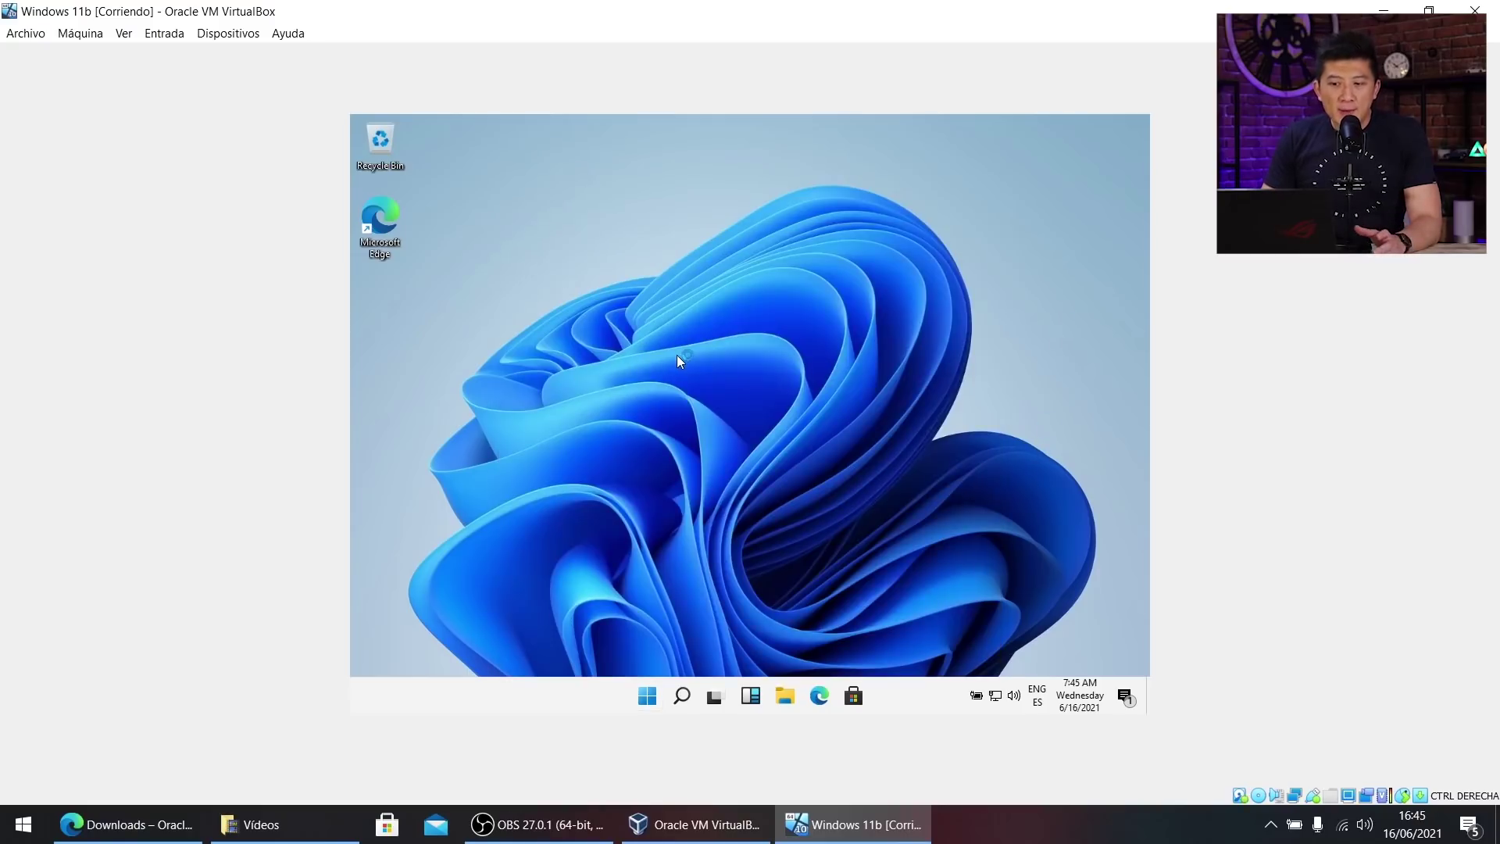